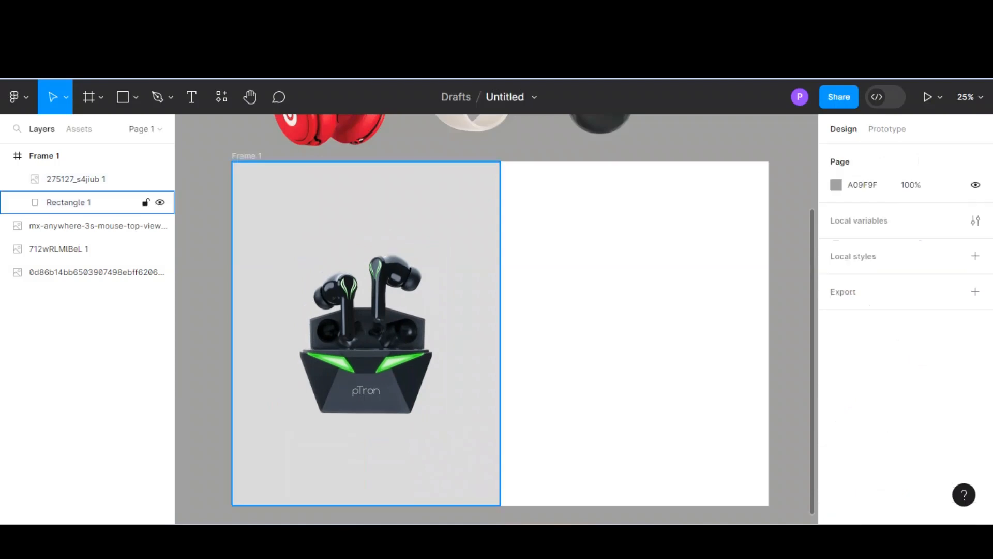
Fill the rectangle behind the earbuds with green 2B8D2B and lower the fill's opacity.
click(88, 202)
click(836, 449)
click(665, 376)
click(399, 362)
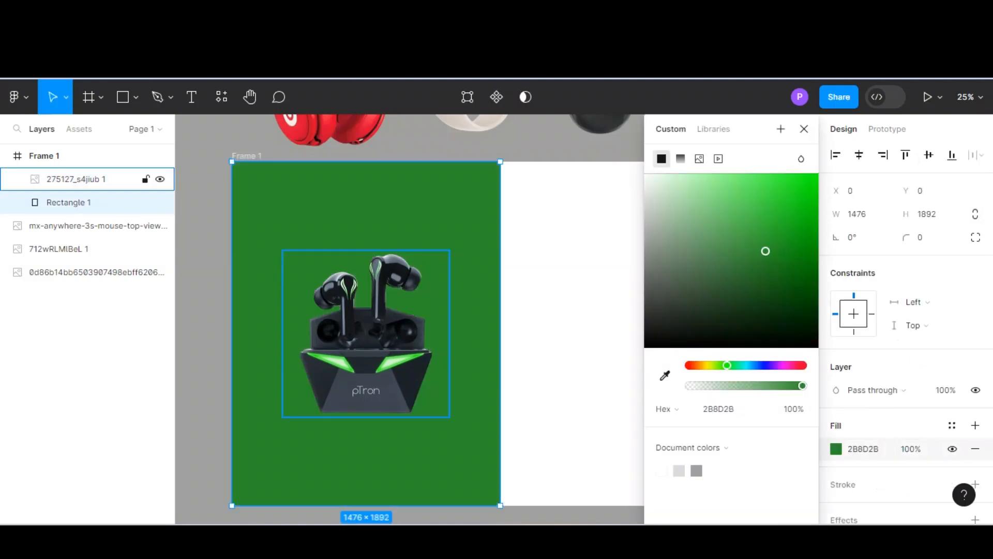
drag(802, 386, 760, 386)
key(Escape)
key(Escape)
Add a text label reading "next" in the upper part of the frame's white half.
key(t)
click(563, 199)
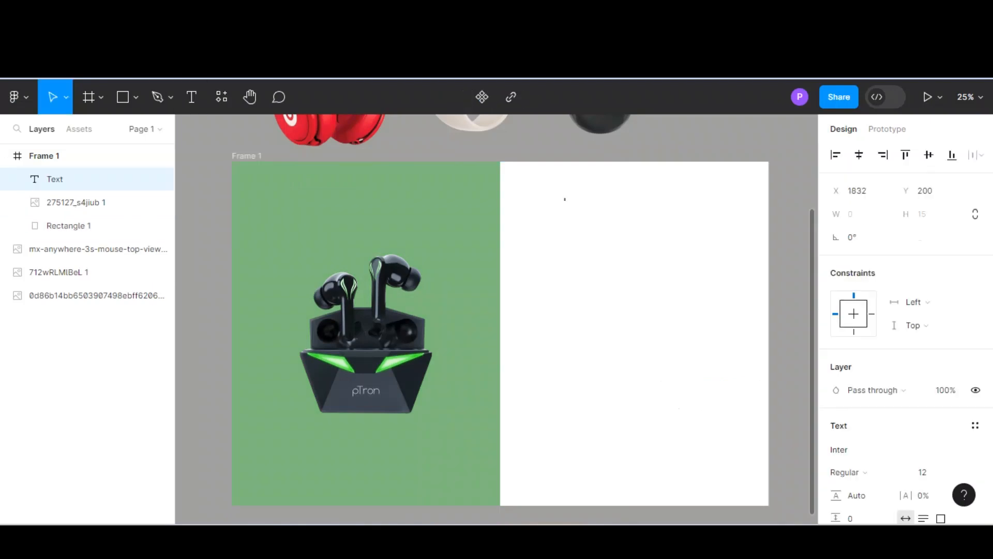
click(963, 472)
click(942, 381)
click(191, 97)
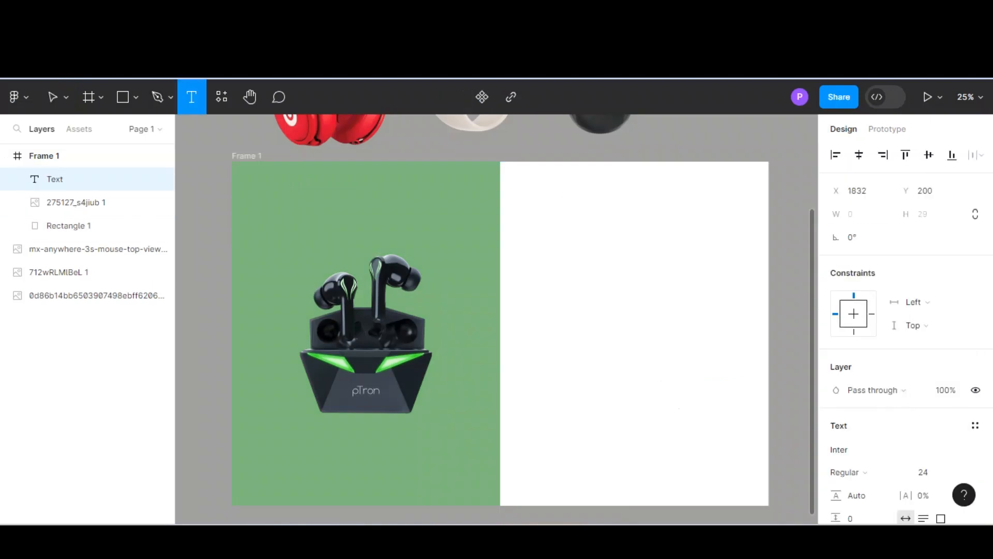
click(546, 228)
text(next)
key(Escape)
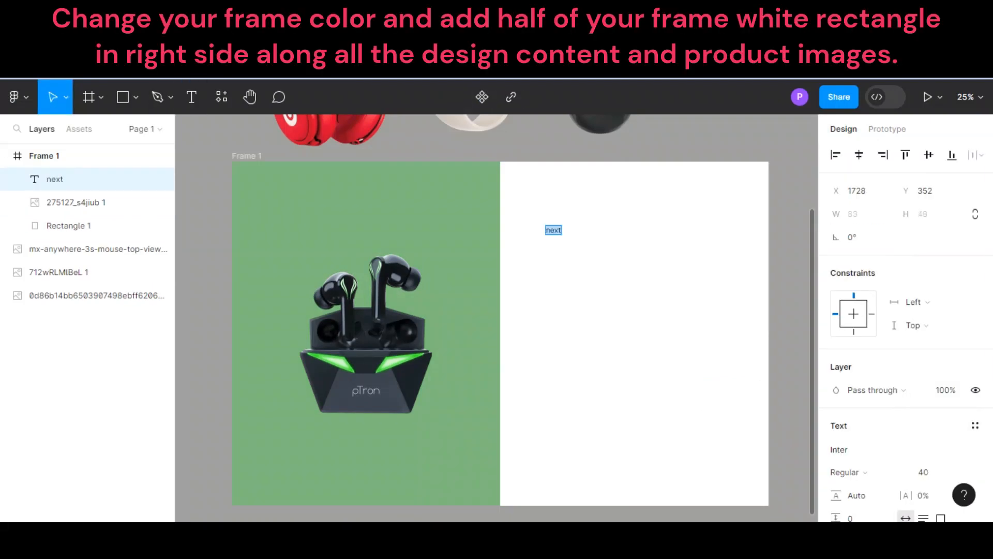
Set the "next" label to size 64 in uppercase and move it slightly lower on the white half.
click(932, 472)
click(931, 468)
scroll(905, 336, down, 5)
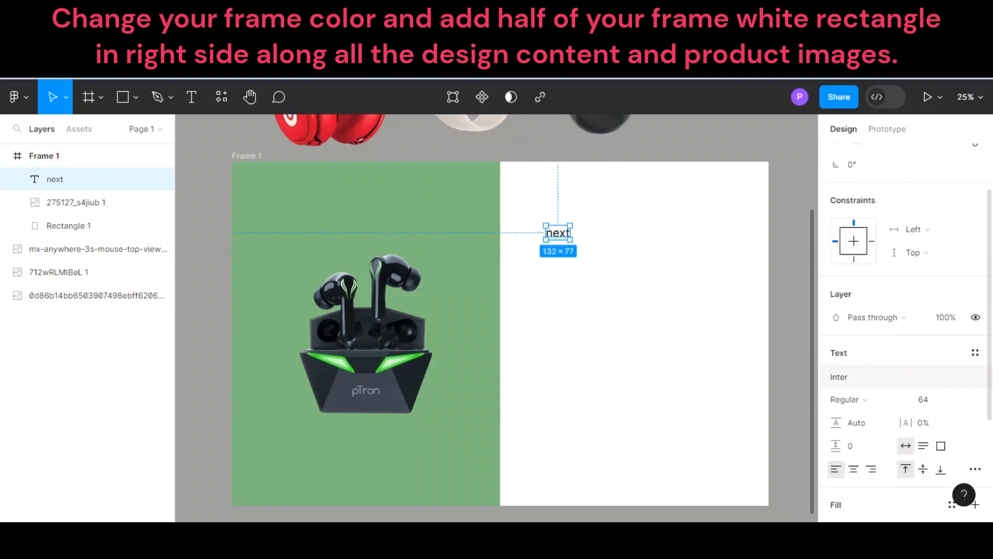
click(976, 323)
click(749, 350)
key(Escape)
drag(561, 233, 557, 250)
Duplicate the NEXT label, change the copy's text to "close" and place it near the frame's upper-right corner.
key(ctrl+d)
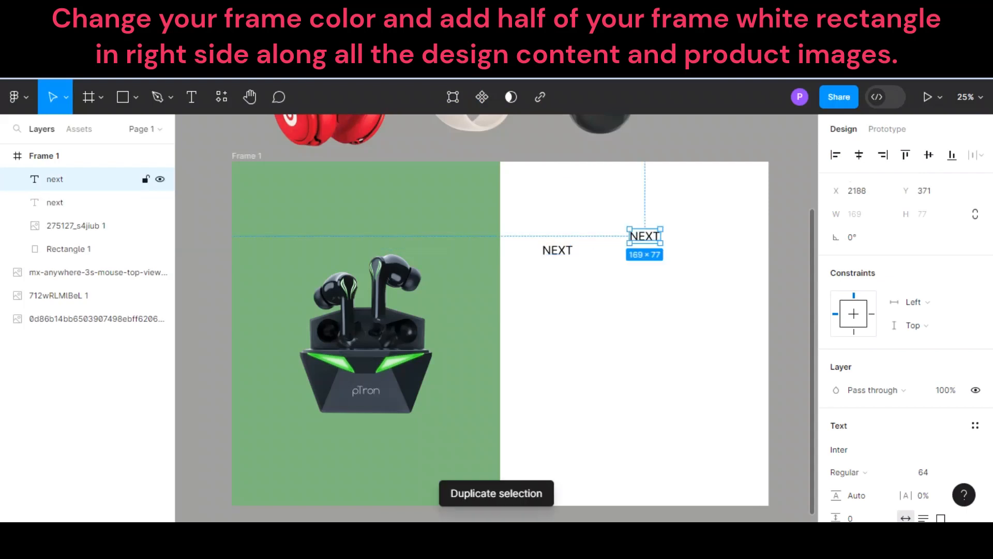
key(Return)
text(close)
key(Escape)
drag(648, 236, 722, 182)
Duplicate the CLOSE label and change the copy's text to "online shop".
key(ctrl+d)
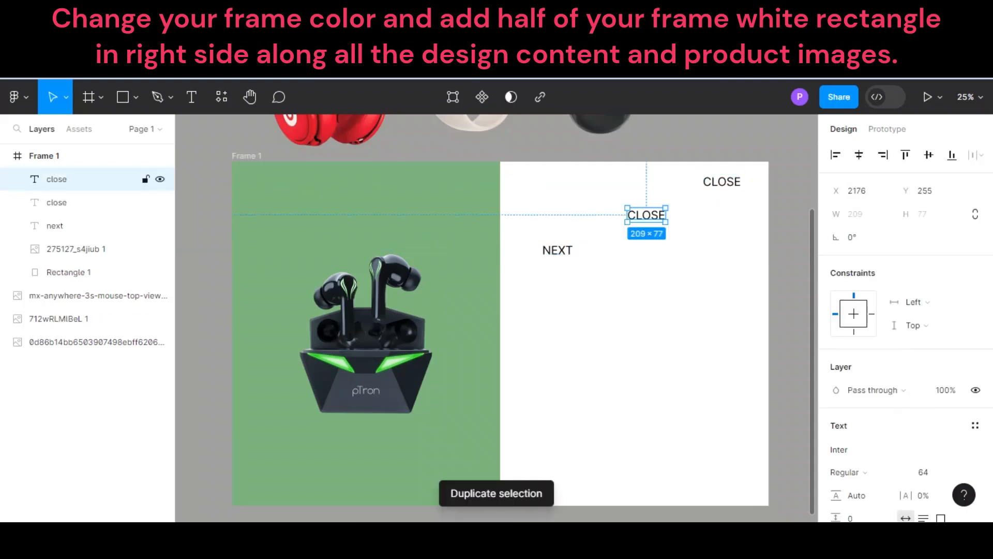
key(Return)
text(online shop)
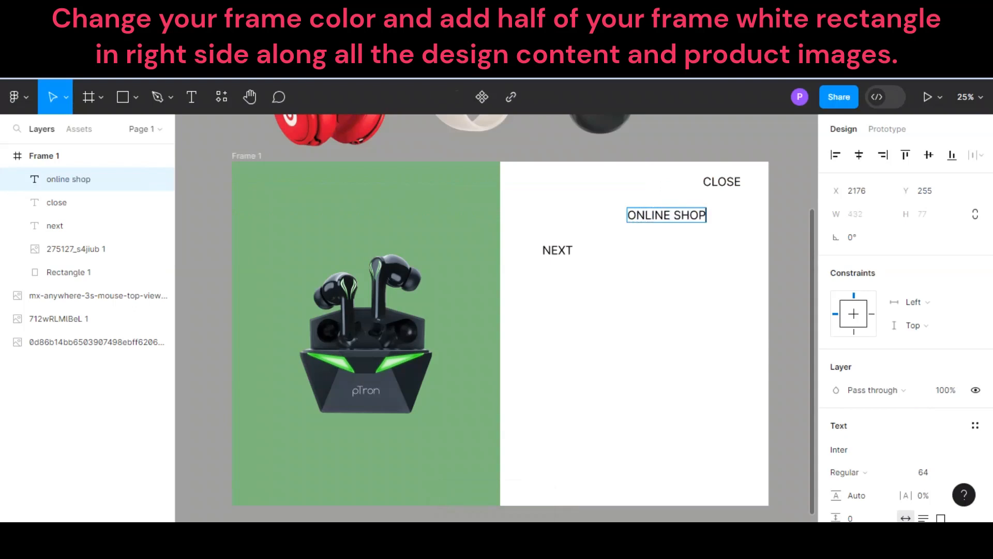
Try the Italianno font on the ONLINE SHOP text, and set it to JejuHallasan.
key(ctrl+a)
scroll(864, 233, down, 3)
click(854, 232)
scroll(724, 297, down, 4)
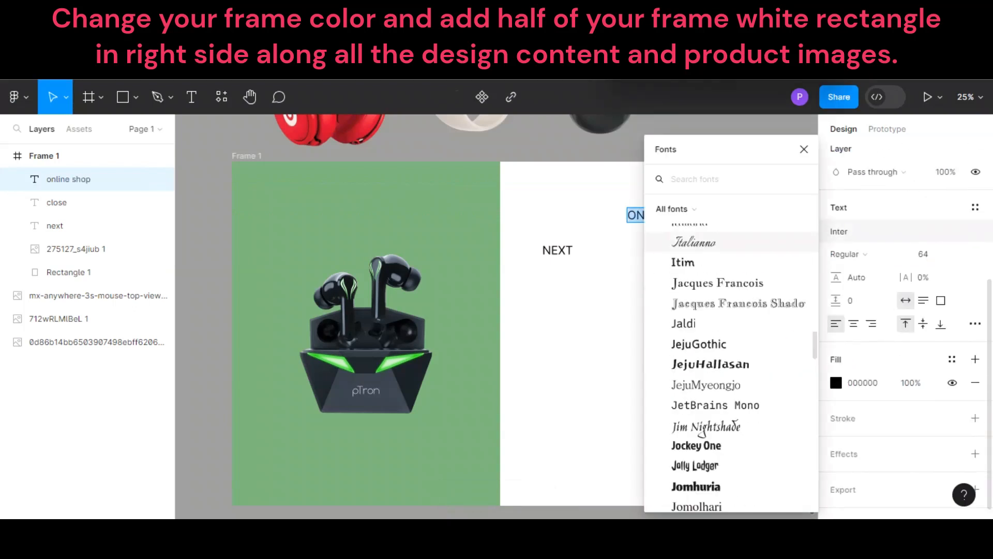
click(695, 242)
click(858, 232)
scroll(724, 362, down, 5)
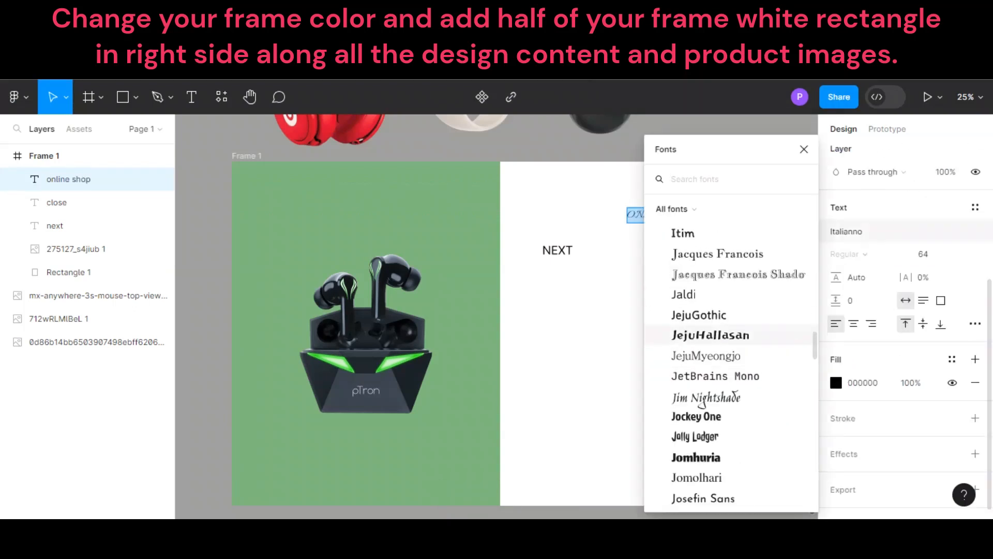
click(688, 211)
Place the ONLINE SHOP text in the green half's upper-left corner and reduce its font size to 48.
drag(668, 214, 284, 182)
double_click(282, 182)
scroll(975, 398, down, 1)
click(958, 234)
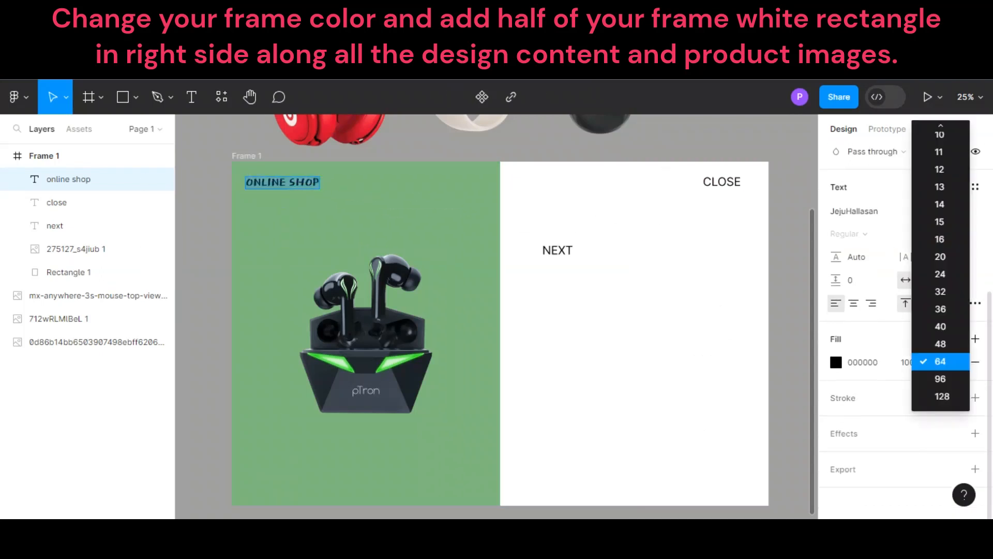
click(942, 343)
key(Escape)
drag(273, 181, 282, 181)
key(Escape)
Reduce the CLOSE label's font size, set its weight to Medium and nudge it further into the frame's corner.
click(721, 182)
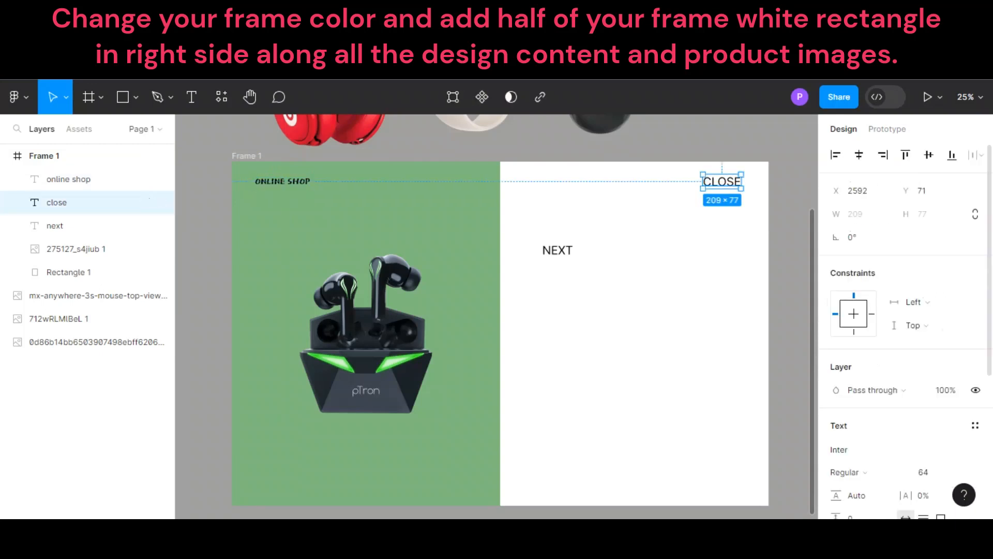
click(963, 472)
click(942, 415)
drag(714, 179, 724, 180)
click(848, 471)
click(876, 235)
Set the NEXT label's font size to 48 and position it at about X 1660, Y 408.
click(558, 250)
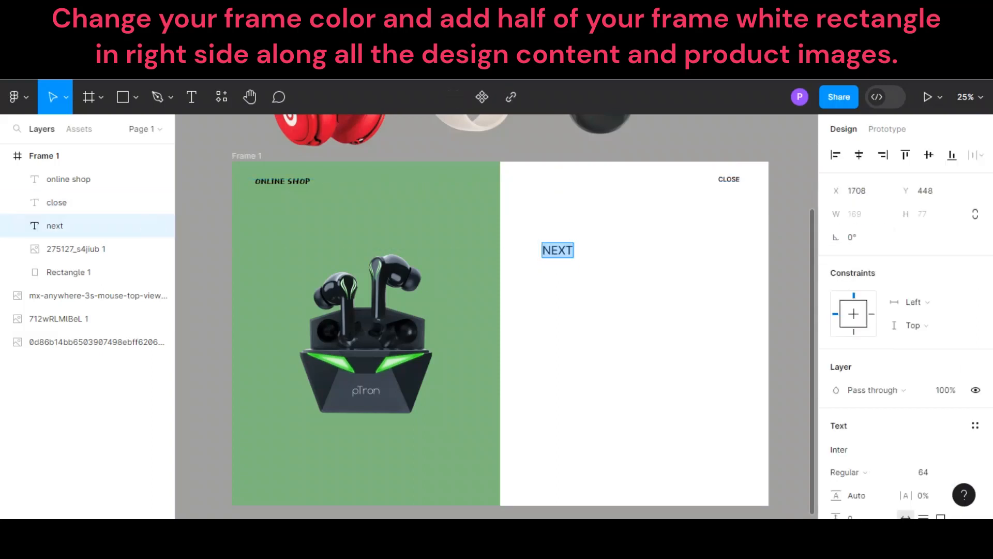
drag(558, 250, 555, 236)
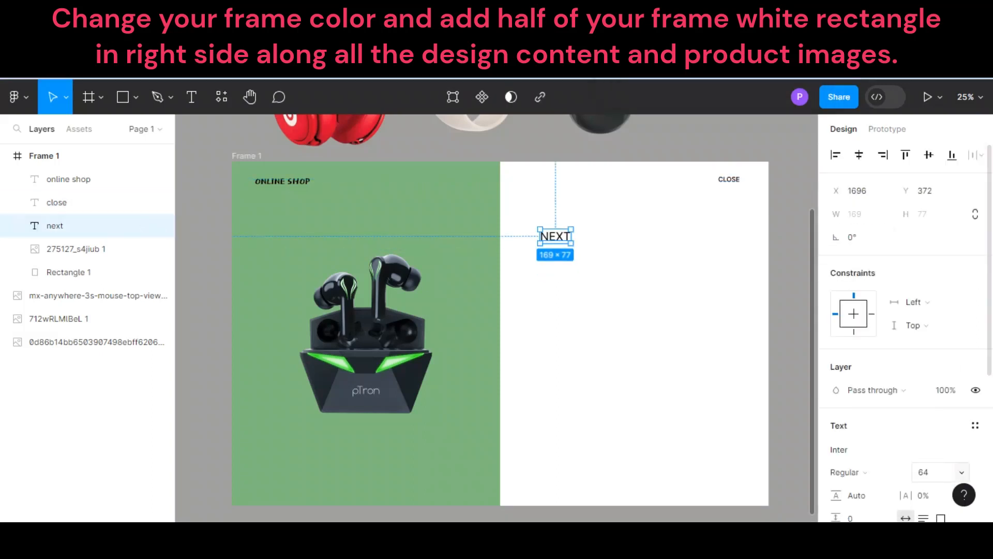
click(952, 472)
click(940, 450)
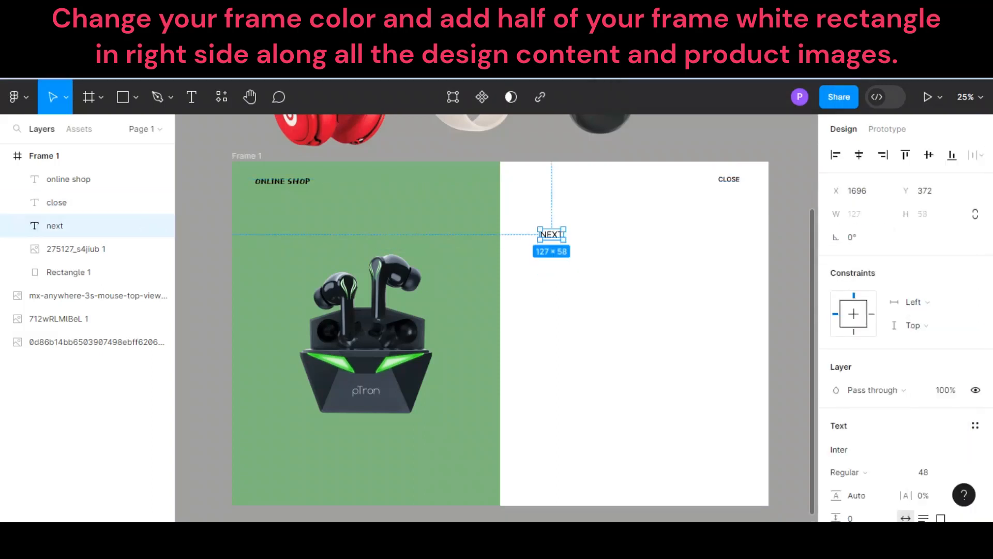
click(791, 331)
drag(551, 235, 545, 241)
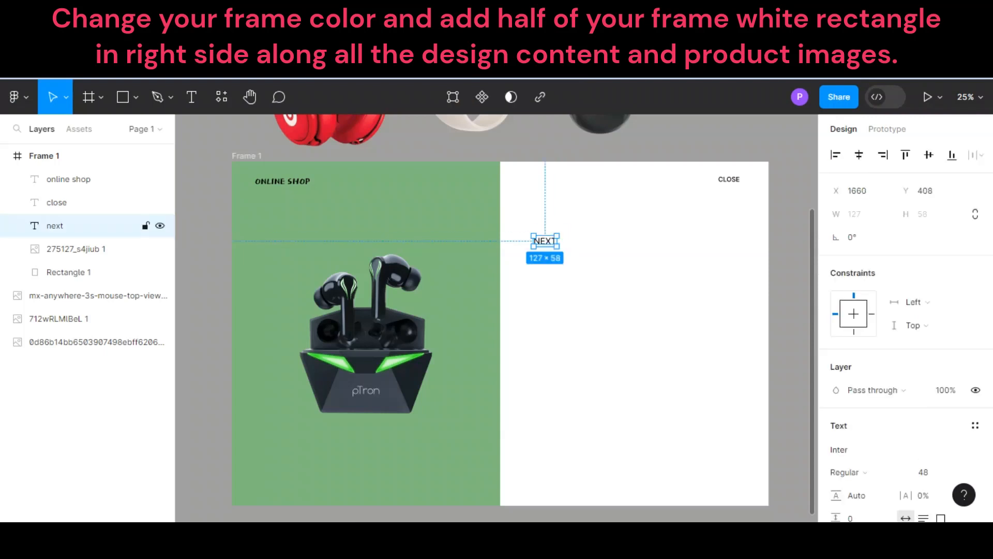
Duplicate the NEXT label below itself and change the copy's text to "new arrival servies".
key(ctrl+d)
key(Return)
text(NEW ARRIVAL SERVIES)
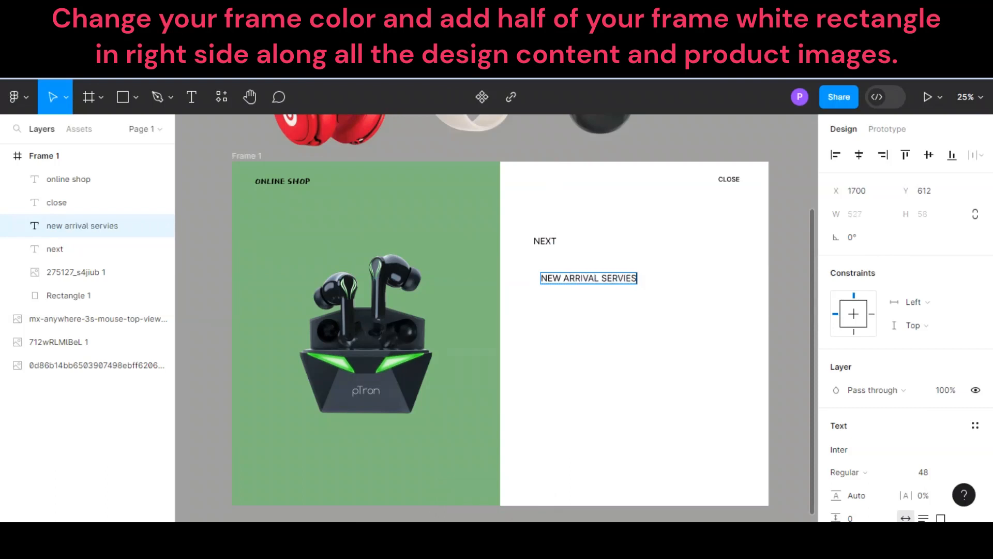
Set the "new arrival servies" text to title case and align it under NEXT at about X 1660, Y 584.
key(ctrl+a)
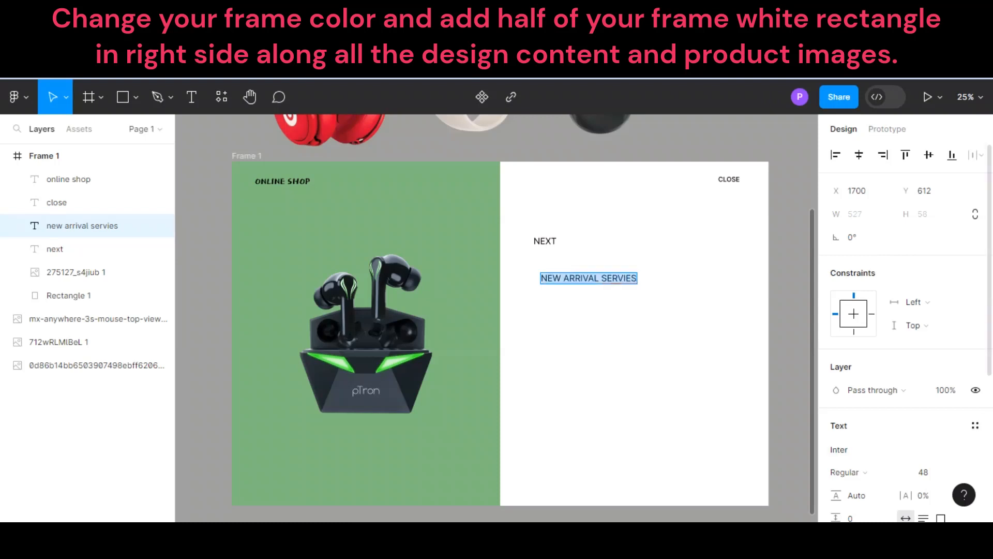
scroll(905, 362, down, 5)
click(975, 323)
click(784, 349)
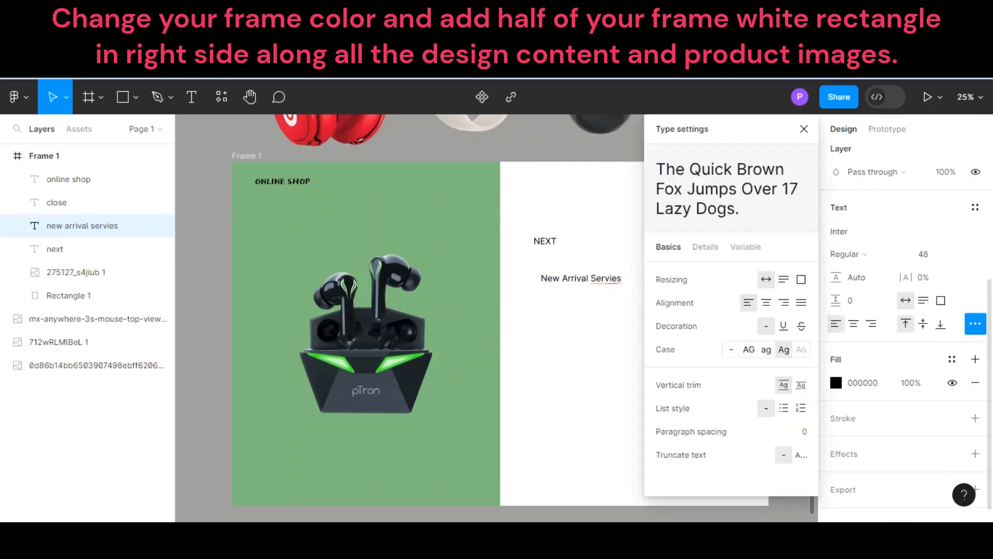
key(Escape)
key(Escape)
mouse_move(581, 279)
mouse_down()
mouse_move(560, 264)
mouse_move(577, 264)
mouse_move(574, 273)
mouse_up()
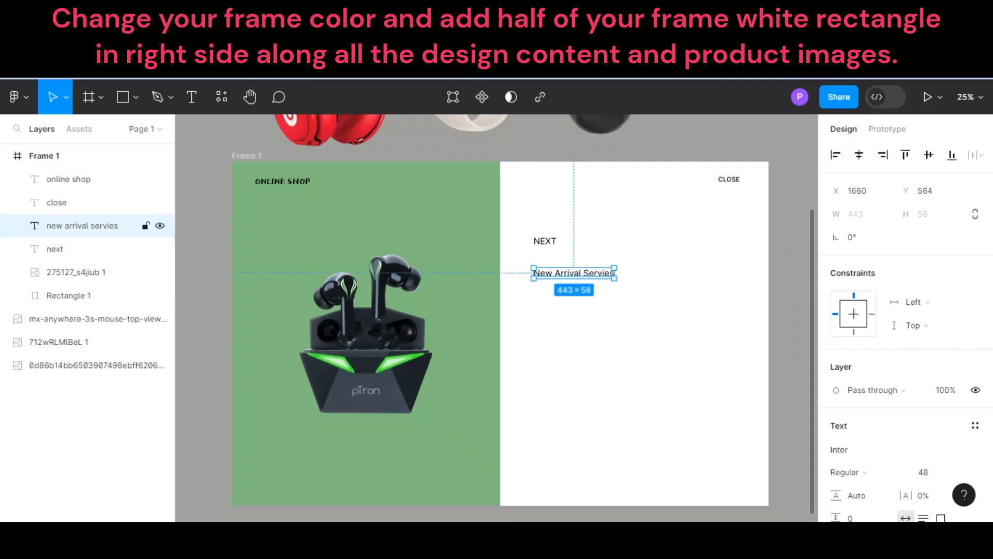
Lower the black fill opacity of the "New Arrival Servies" text to 58%.
scroll(905, 362, down, 5)
click(835, 362)
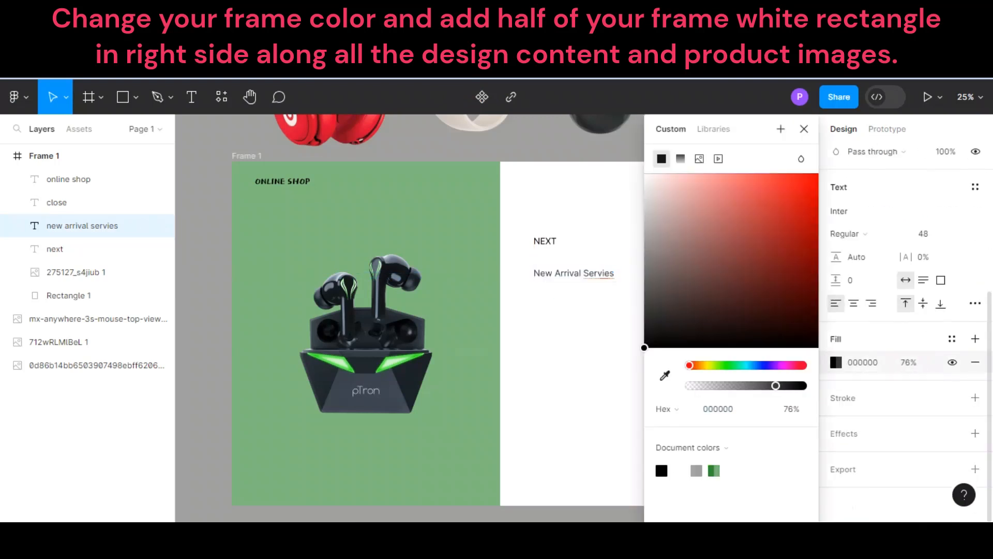
key(Return)
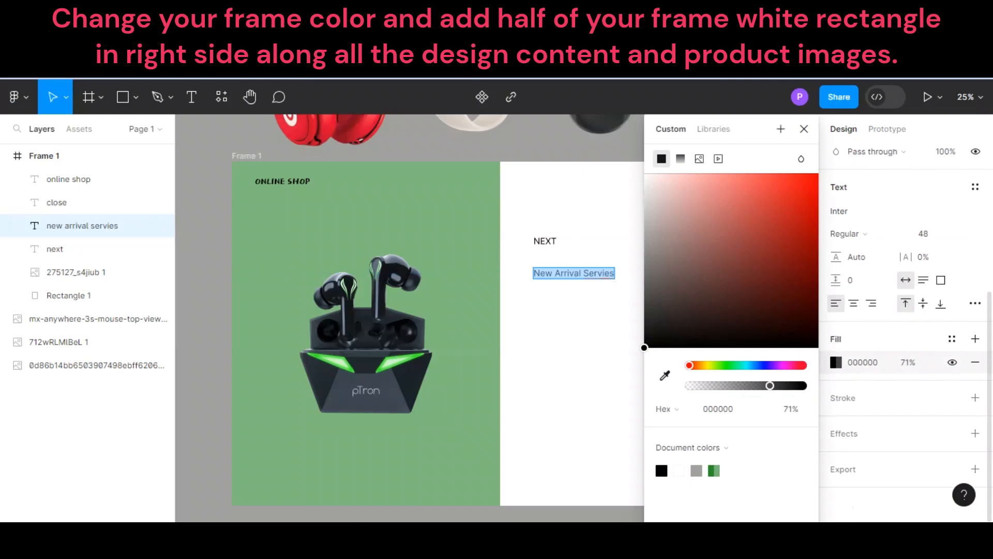
drag(771, 386, 766, 385)
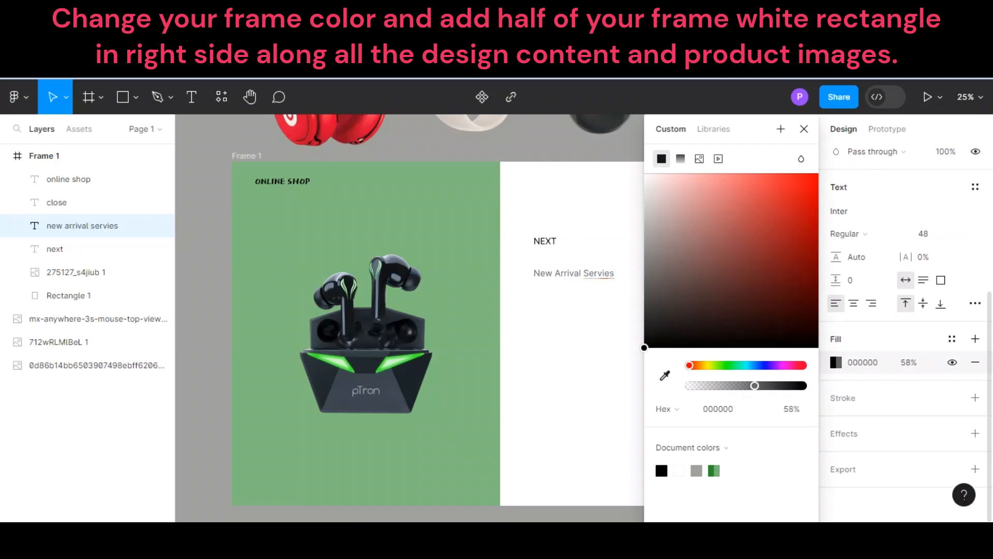
key(Escape)
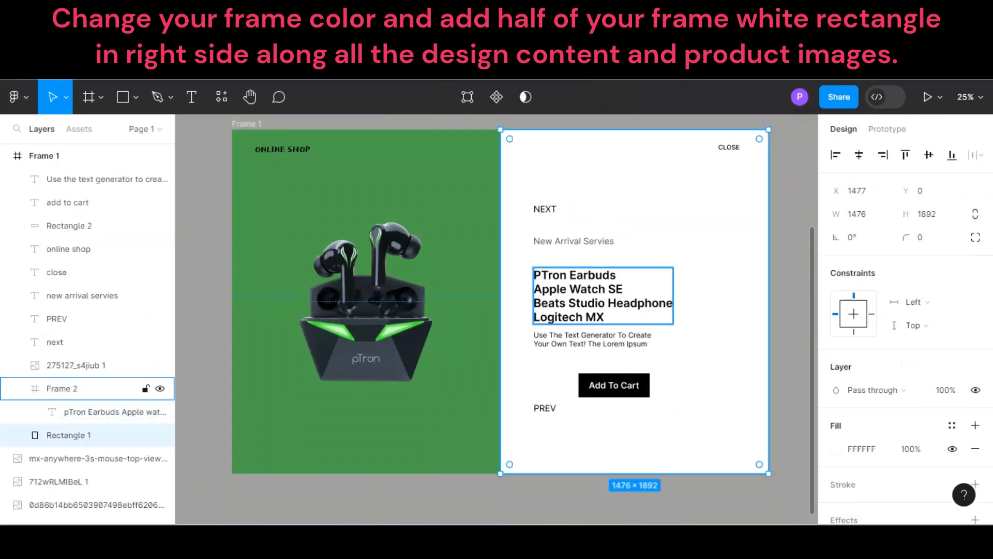
Fit the headline frame to the PTron Earbuds line, 766 × 84 at X 1660, Y 688, and clip its content.
click(603, 296)
drag(603, 296, 603, 270)
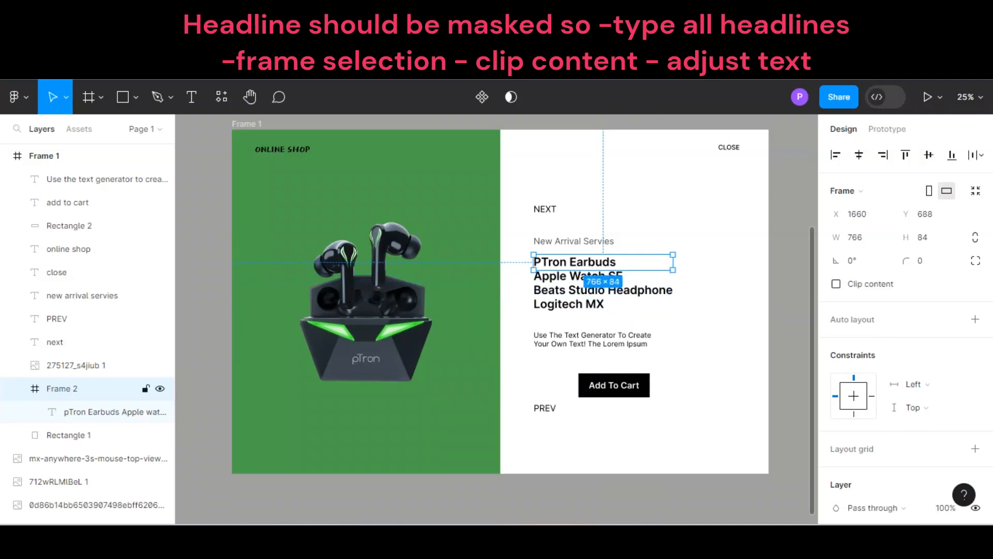
click(836, 284)
click(69, 434)
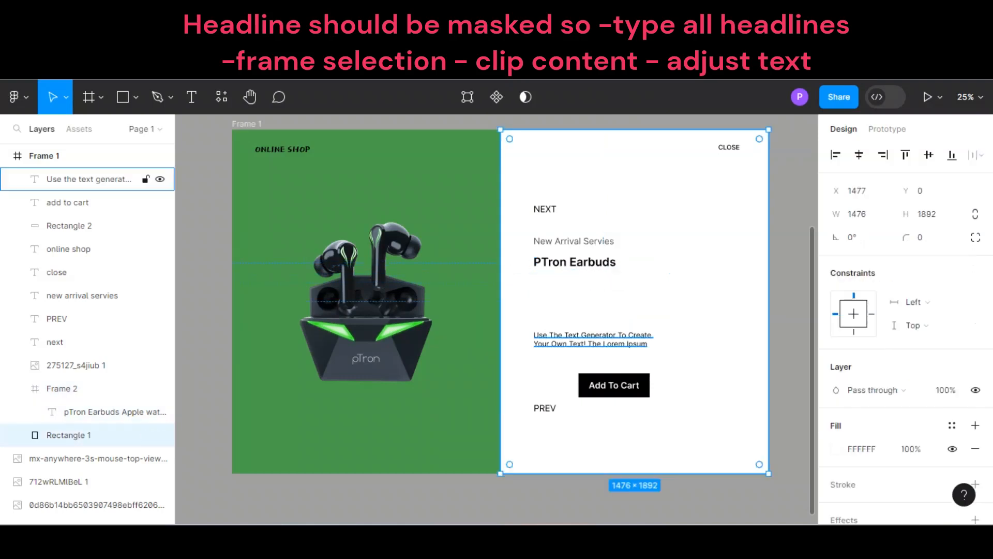
Duplicate the NEXT label, place the copy above the description paragraph and change its text to "$ 139.23".
click(55, 341)
key(ctrl+d)
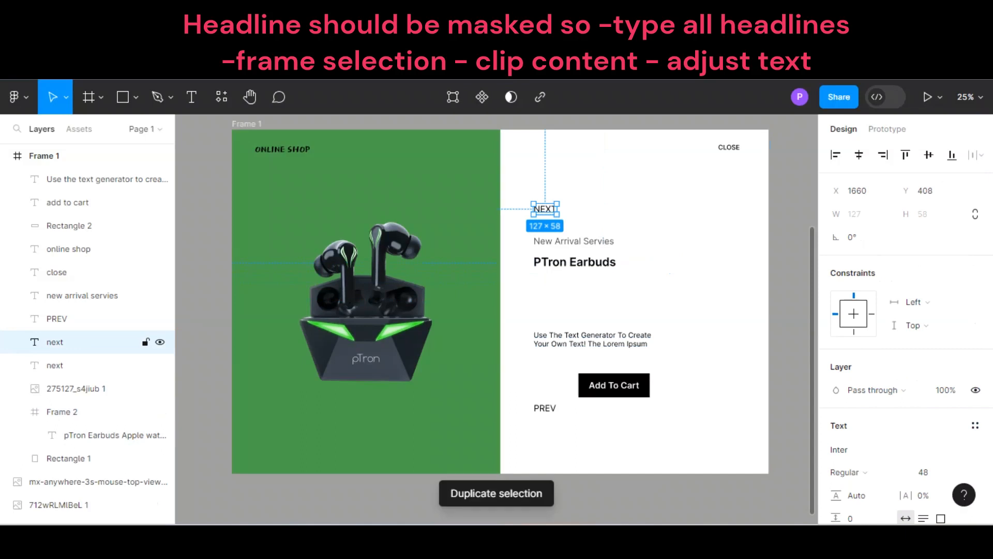
drag(544, 208, 545, 308)
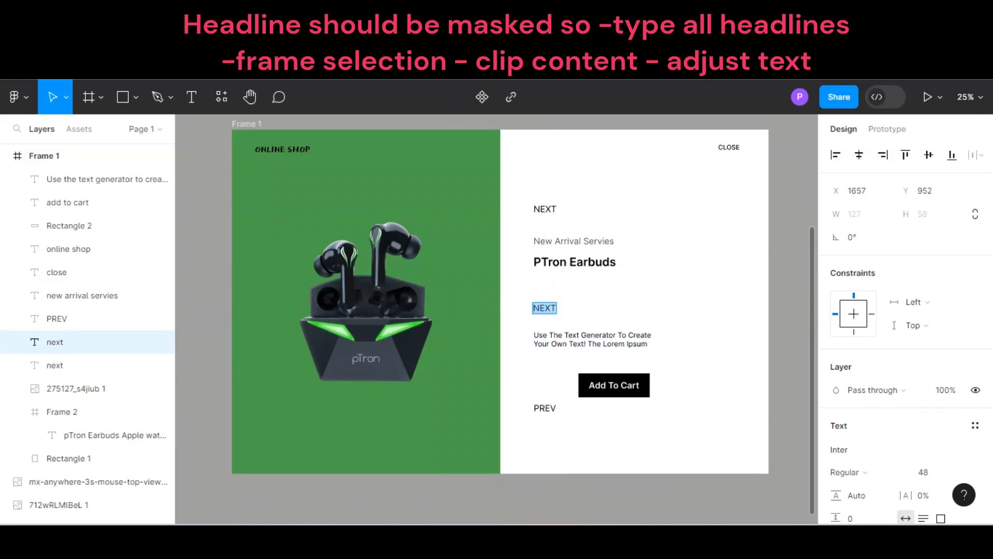
text(S)
text( 139.23)
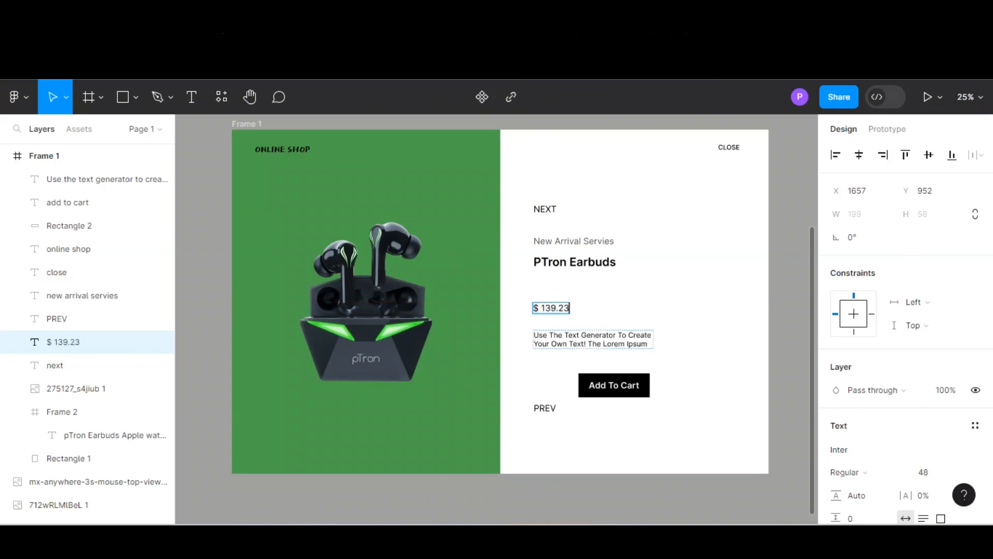
key(Escape)
Set the $ 139.23 price text to font size 64 with Bold weight.
key(Return)
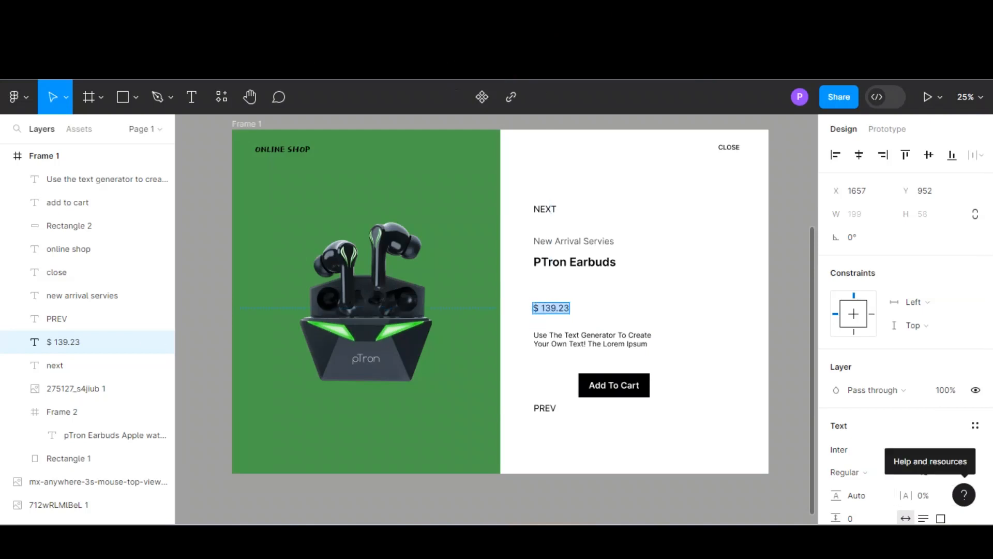
click(962, 472)
click(939, 468)
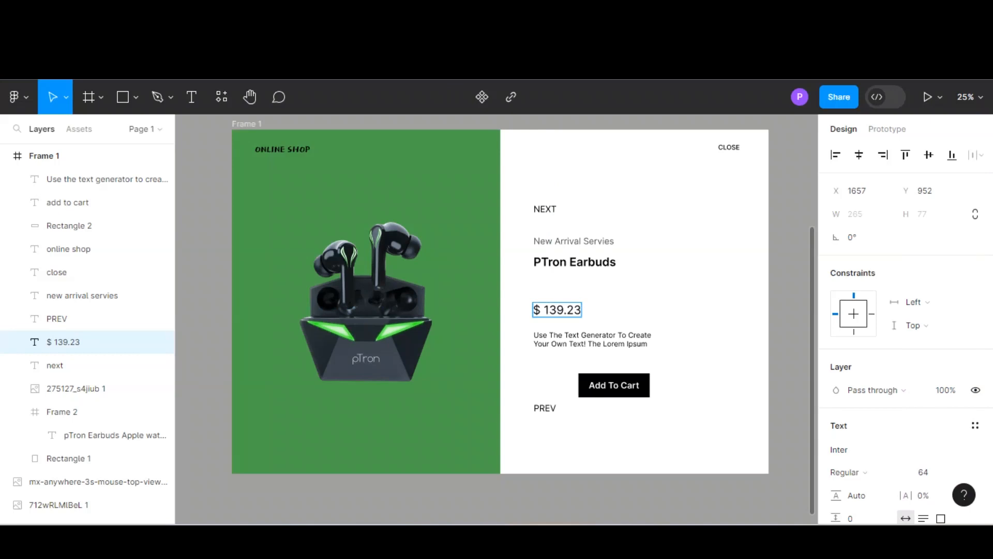
key(Escape)
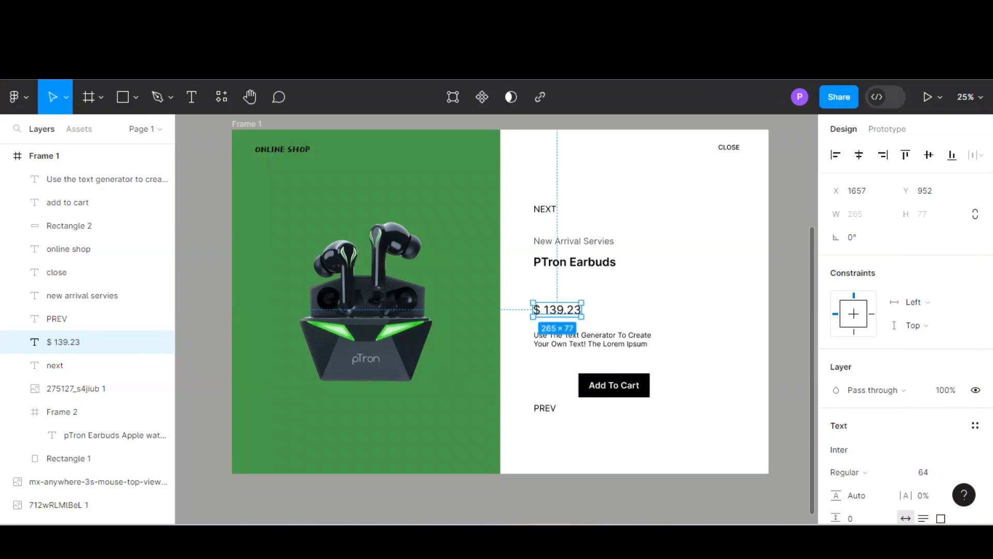
click(845, 472)
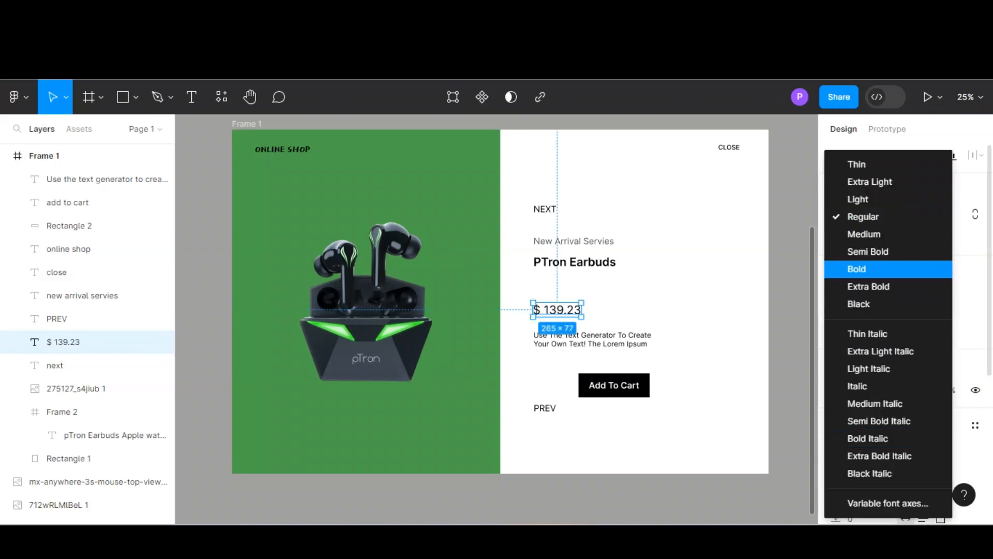
click(857, 265)
click(688, 315)
Move the description paragraph up to sit directly under the PTron Earbuds headline.
drag(577, 340, 576, 293)
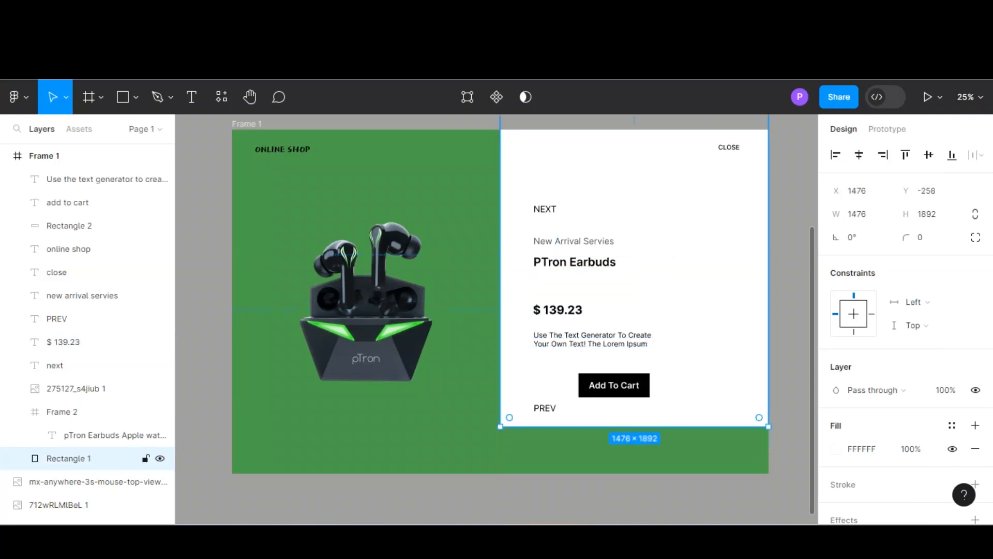
key(ctrl+z)
double_click(585, 340)
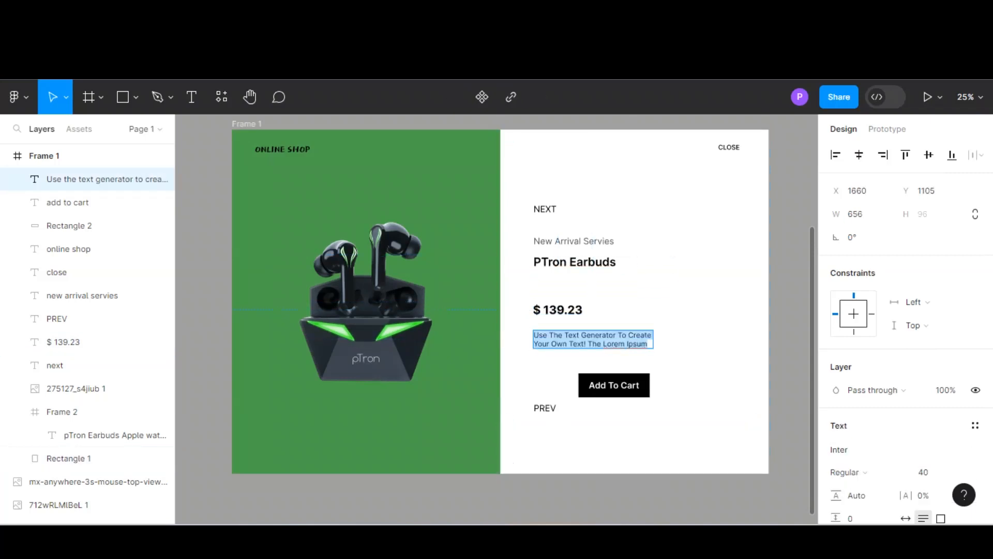
drag(592, 340, 558, 317)
Place the $ 139.23 price text below the description paragraph at X 1648, Y 981.
click(558, 309)
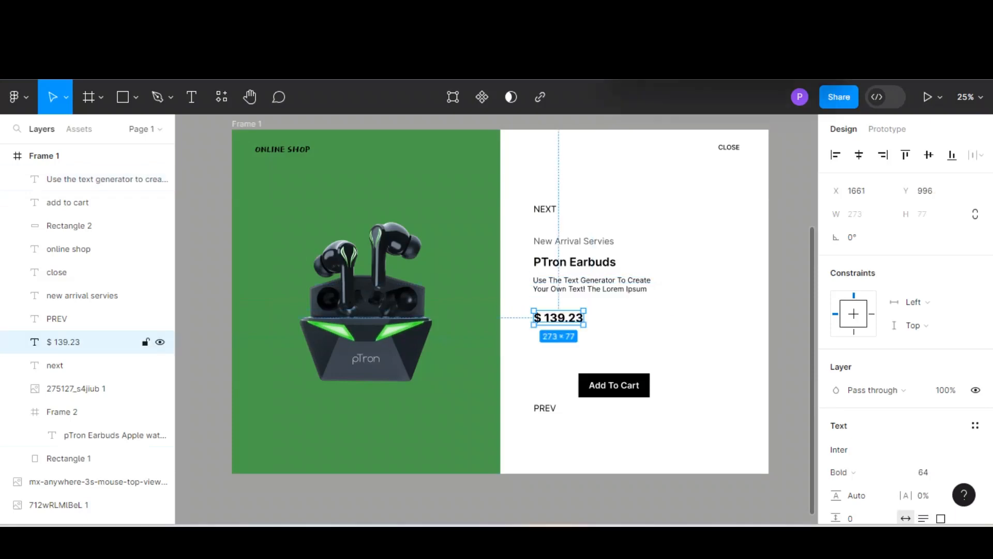
key(Return)
key(Escape)
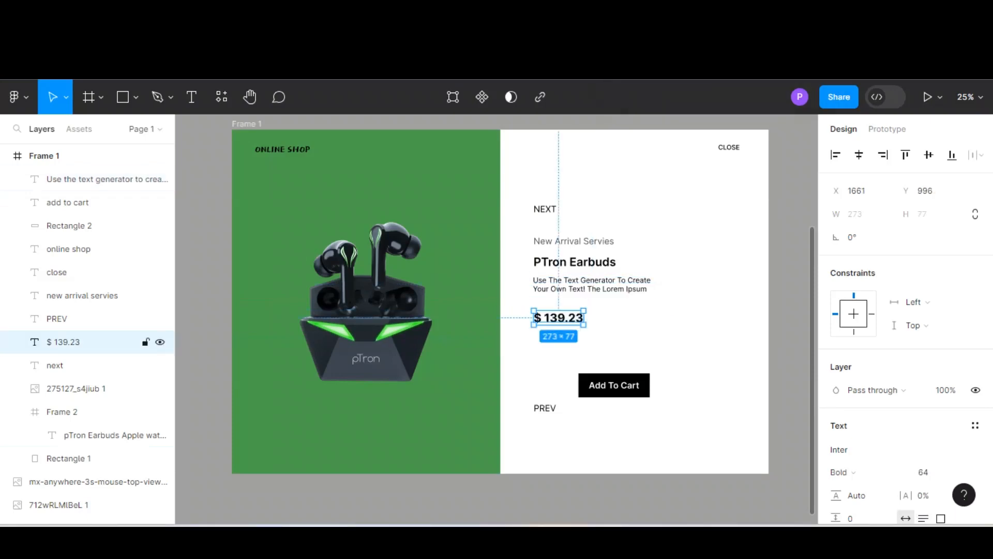
mouse_move(559, 317)
mouse_down()
mouse_move(569, 336)
mouse_move(555, 306)
mouse_move(557, 315)
mouse_up()
Add the lines "$ 99.99", "$200" and "$128.40" below $ 139.23 in the price text.
key(Return)
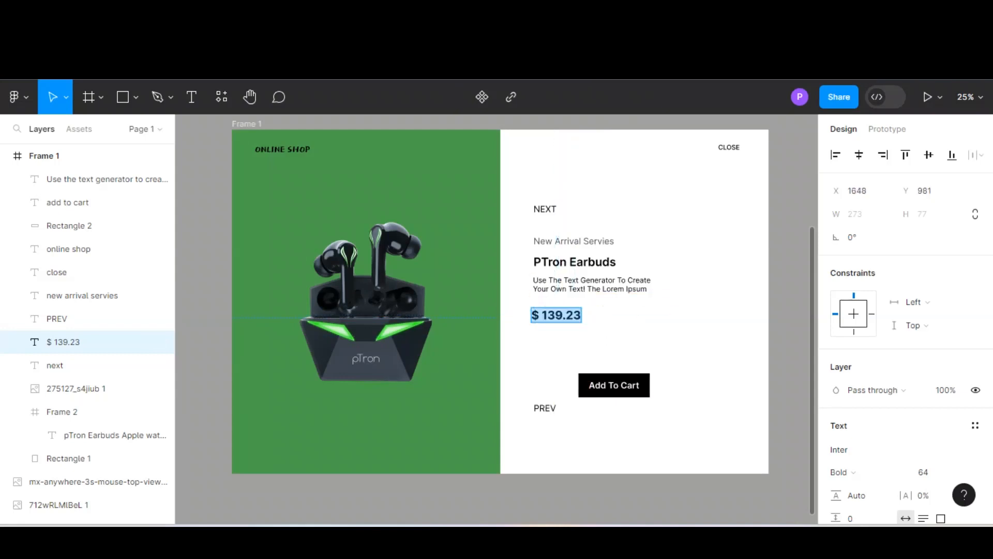
key(Escape)
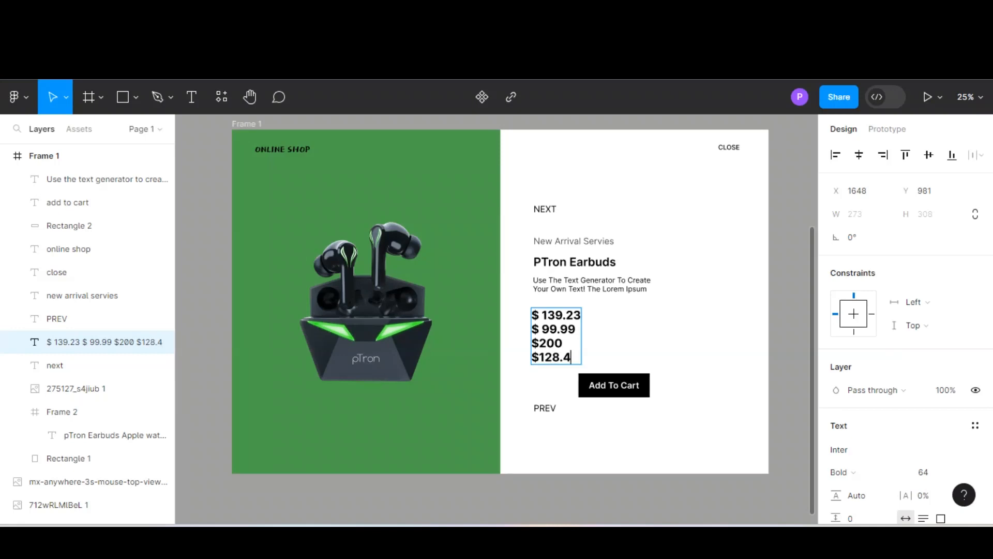
key(Escape)
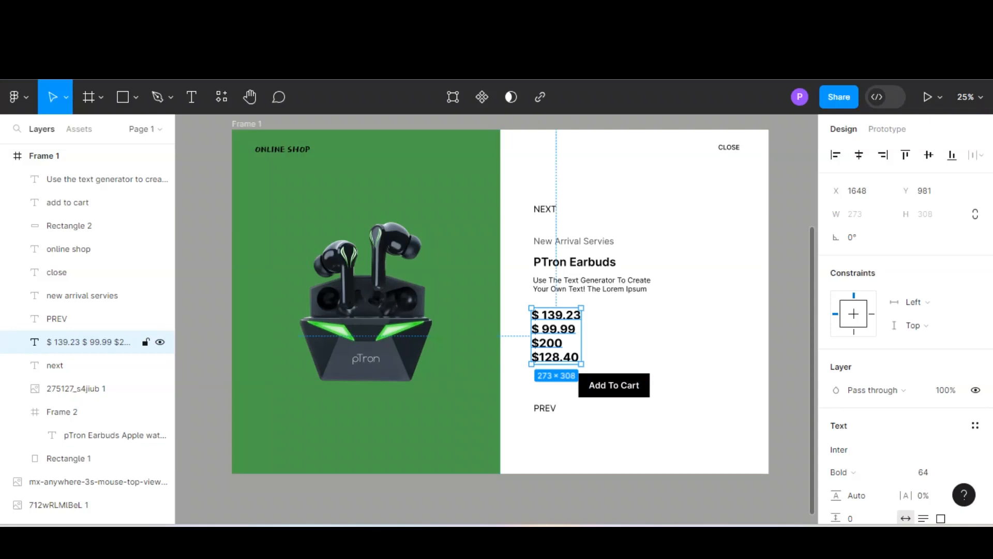
Frame the price list, reduce the frame to the first price line at 273 × 83 and clip its content.
right_click(557, 335)
click(595, 273)
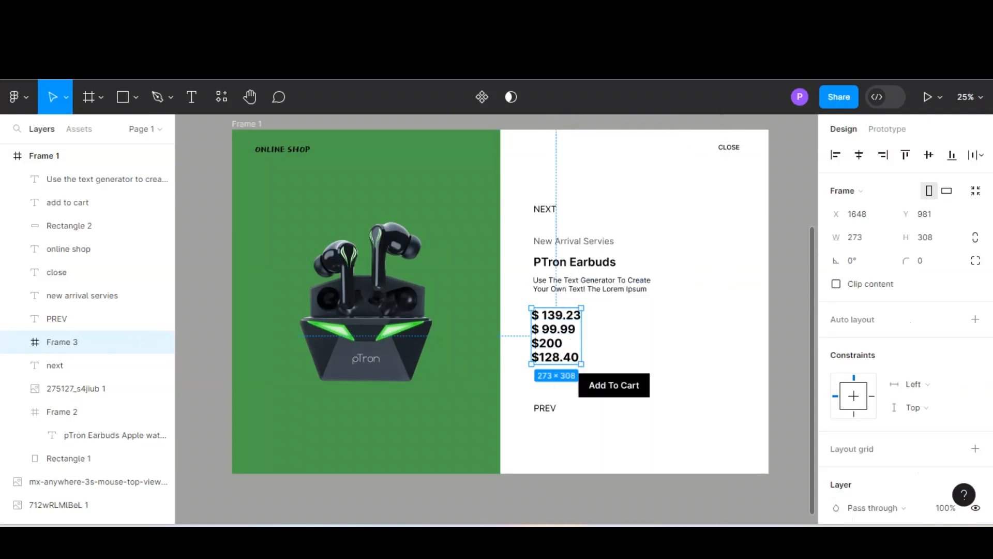
drag(581, 363, 582, 323)
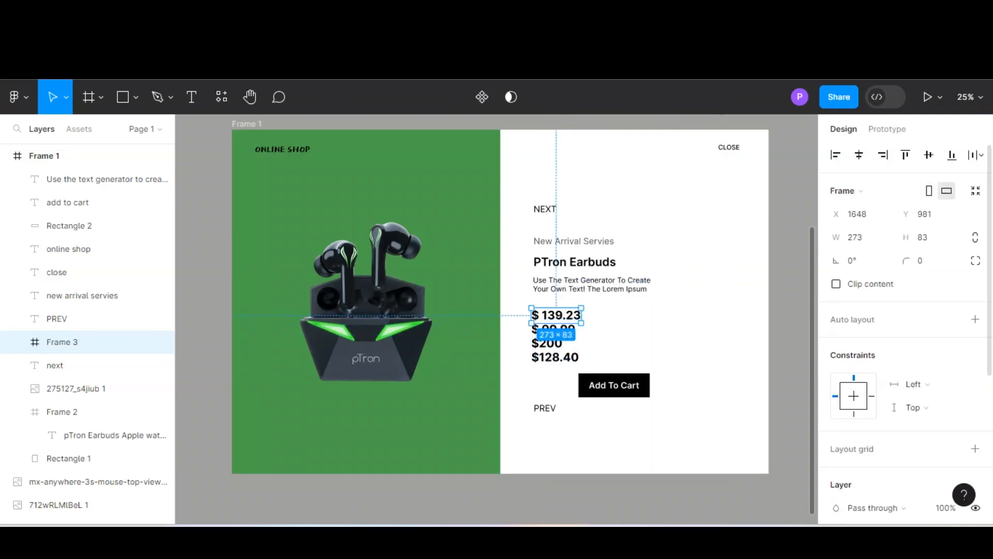
click(836, 284)
click(595, 335)
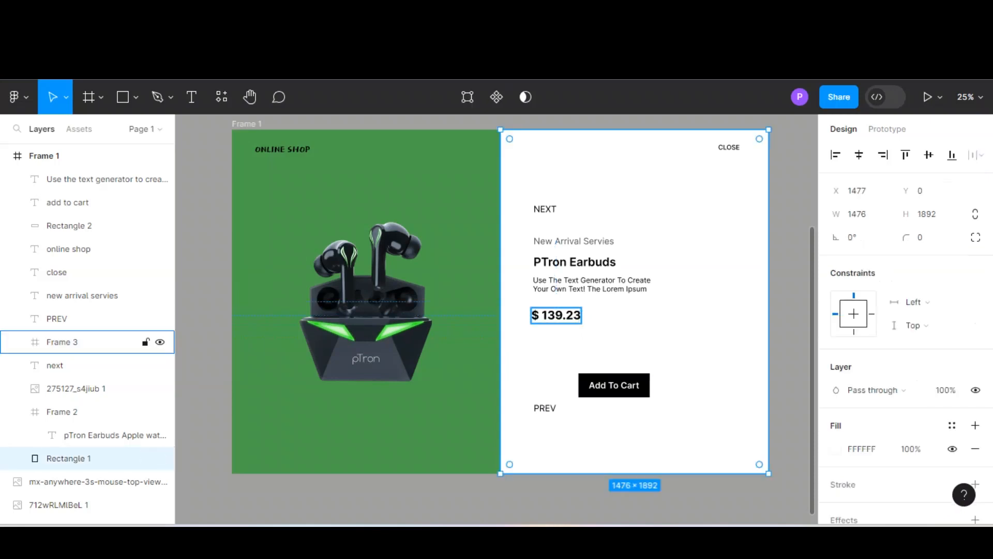
Move the Add To Cart text and its black rectangle together to just below the price.
click(614, 385)
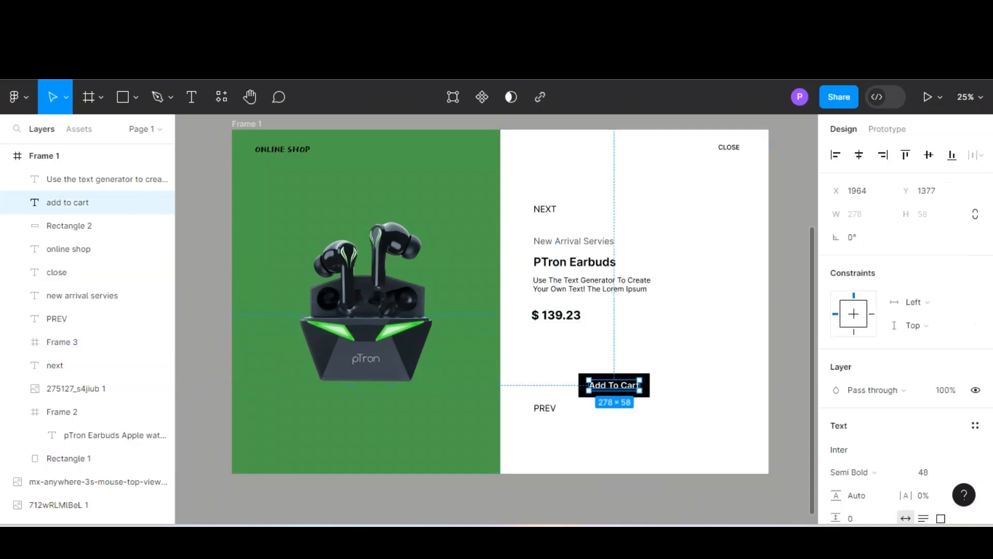
shift+click(584, 387)
drag(611, 385, 565, 347)
key(Escape)
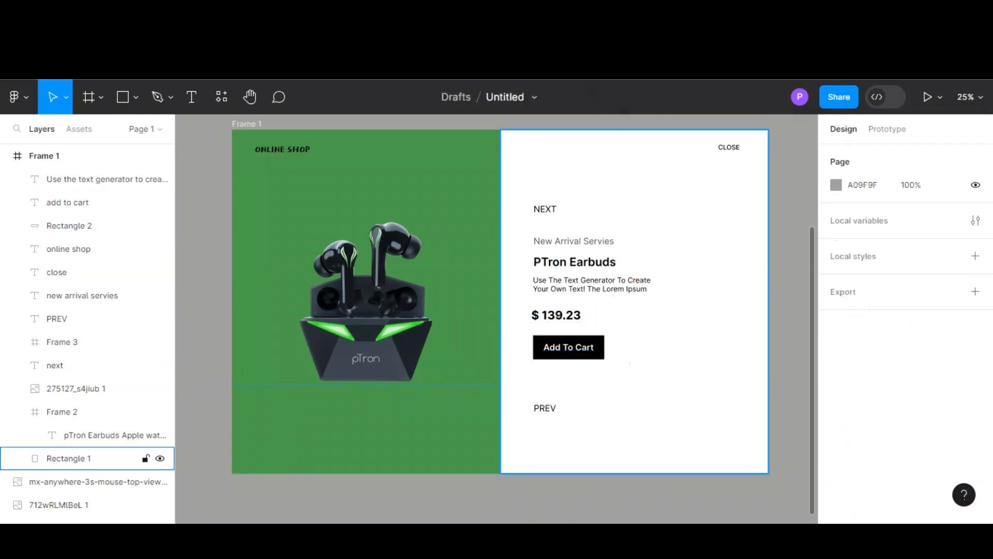
Group the Add To Cart text with its rectangle and nudge the group in line with the price.
click(78, 202)
shift+click(78, 225)
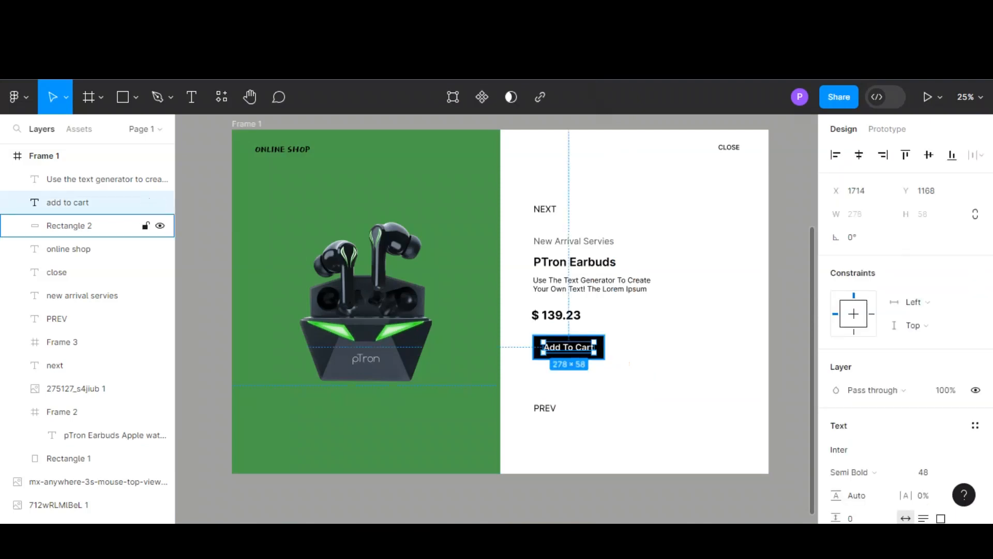
key(ctrl+g)
drag(569, 347, 568, 349)
Left-align NEXT, New Arrival Servies, the headline, description, price, cart button and PREV with each other.
click(545, 209)
shift+click(574, 241)
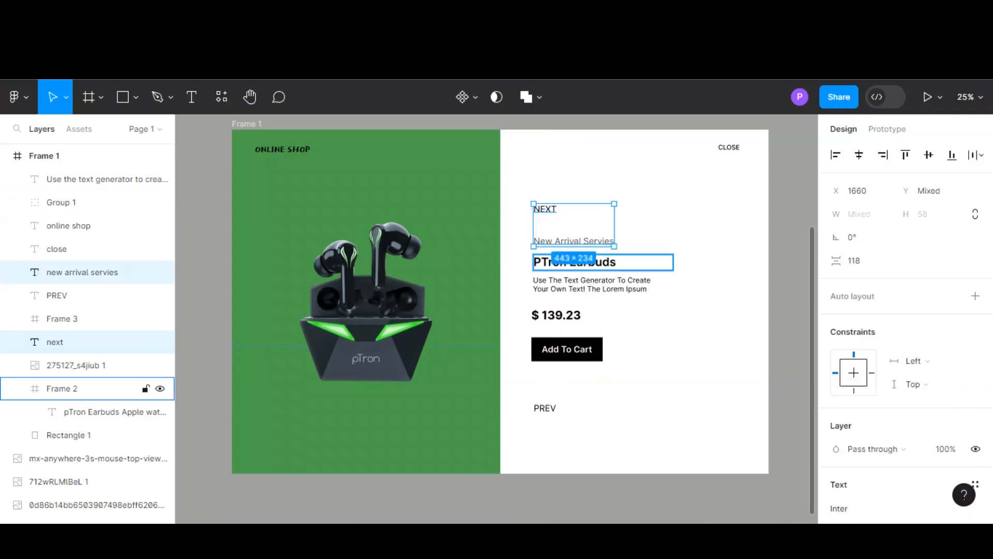
shift+click(575, 262)
shift+click(592, 284)
shift+click(556, 315)
shift+click(567, 349)
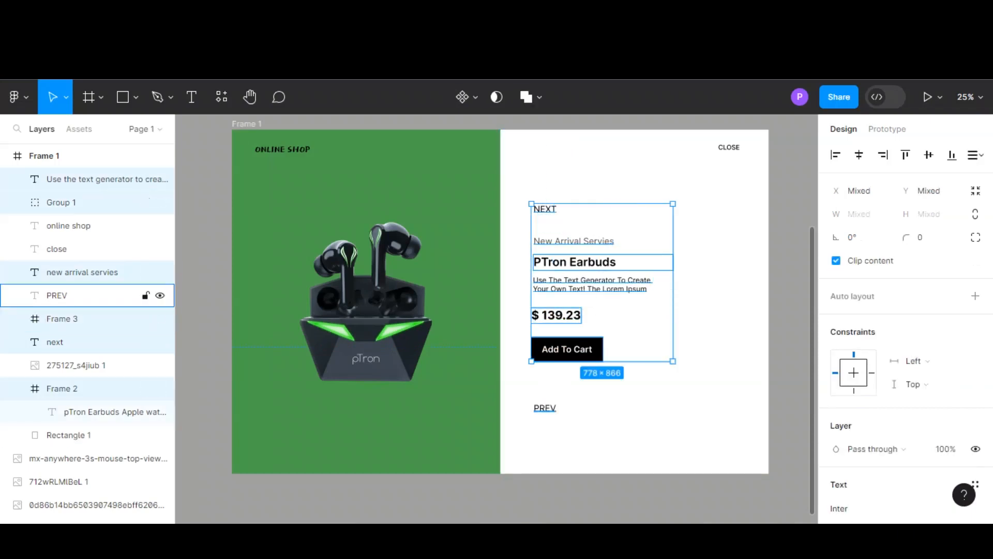
shift+click(57, 295)
click(834, 154)
click(792, 290)
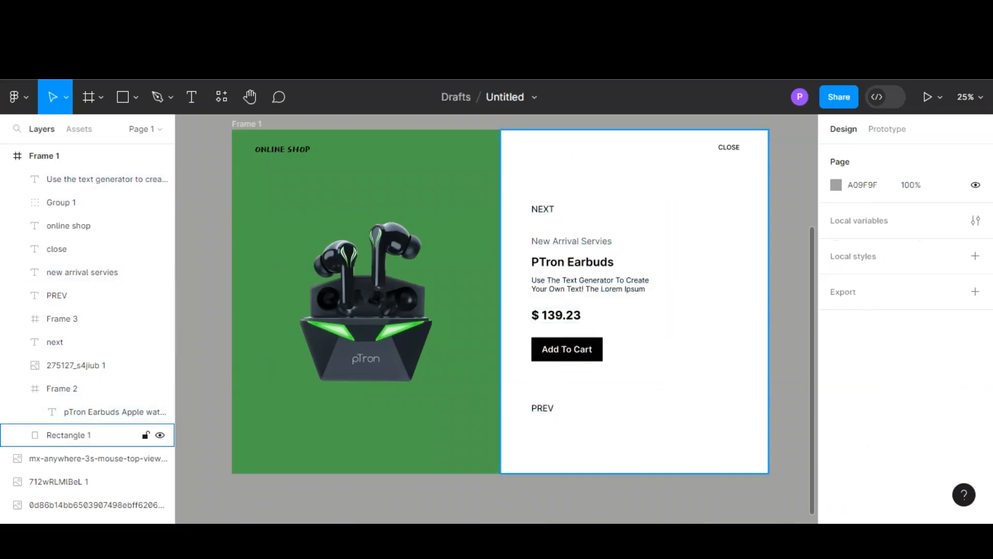
Move PREV up closer to the cart button and left-align it with NEXT.
drag(542, 408, 543, 391)
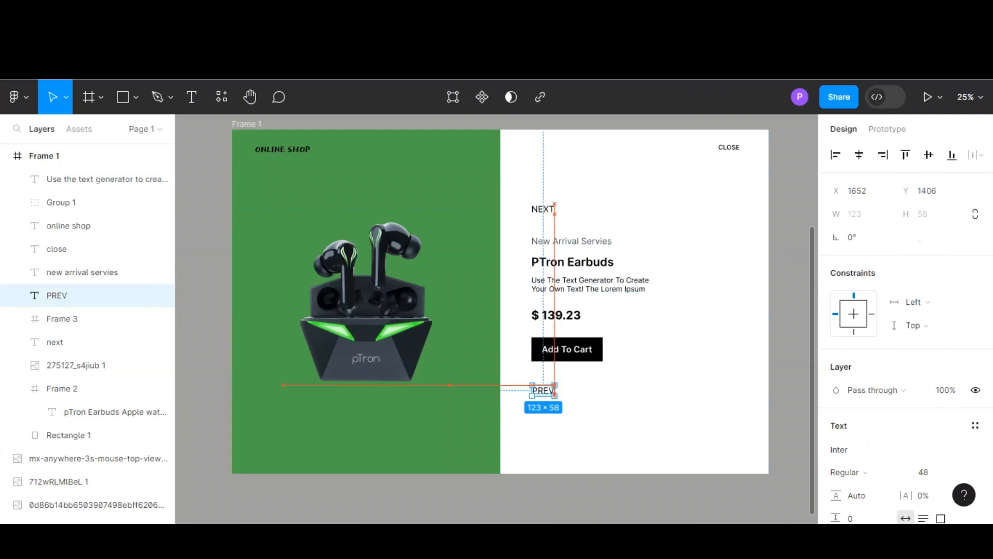
shift+click(54, 341)
click(542, 209)
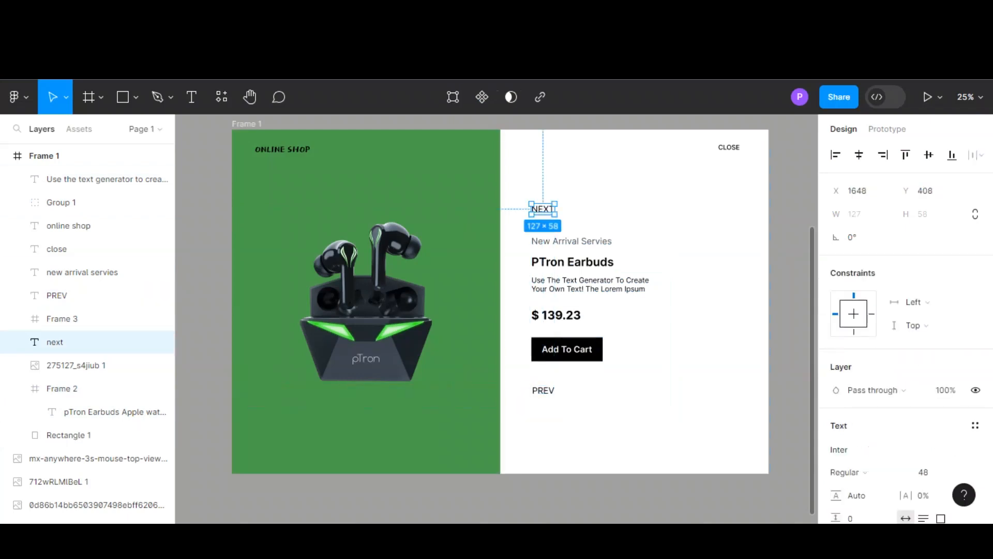
shift+click(543, 391)
click(835, 154)
key(Escape)
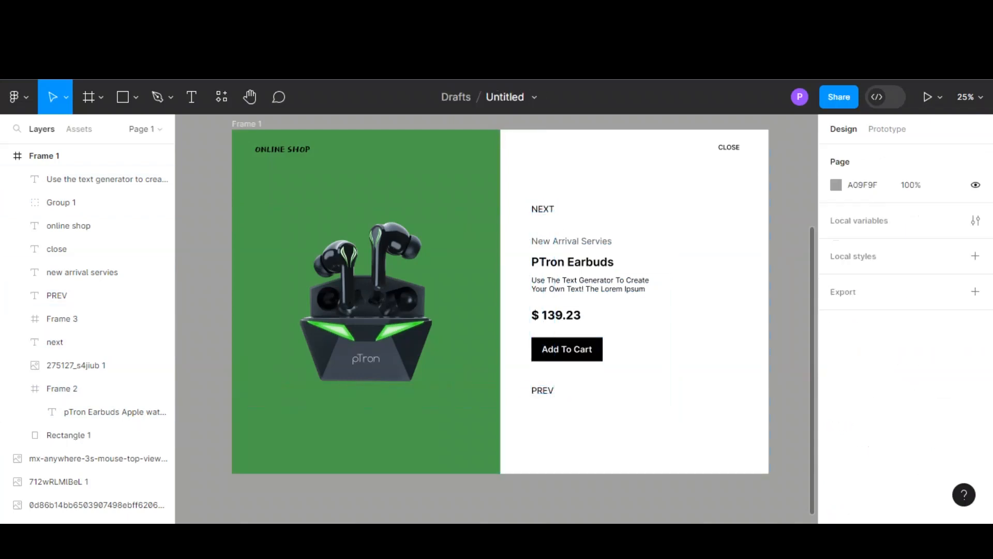
Duplicate Frame 1 and place the copy below the original at X -2732, Y 2078.
scroll(574, 344, down, 1)
click(44, 155)
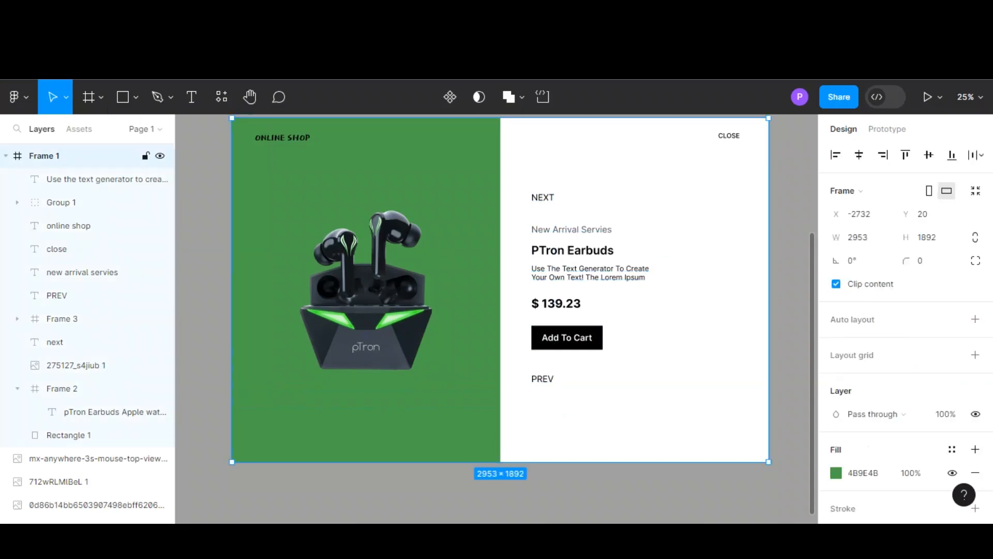
key(ctrl+d)
key(ctrl+minus)
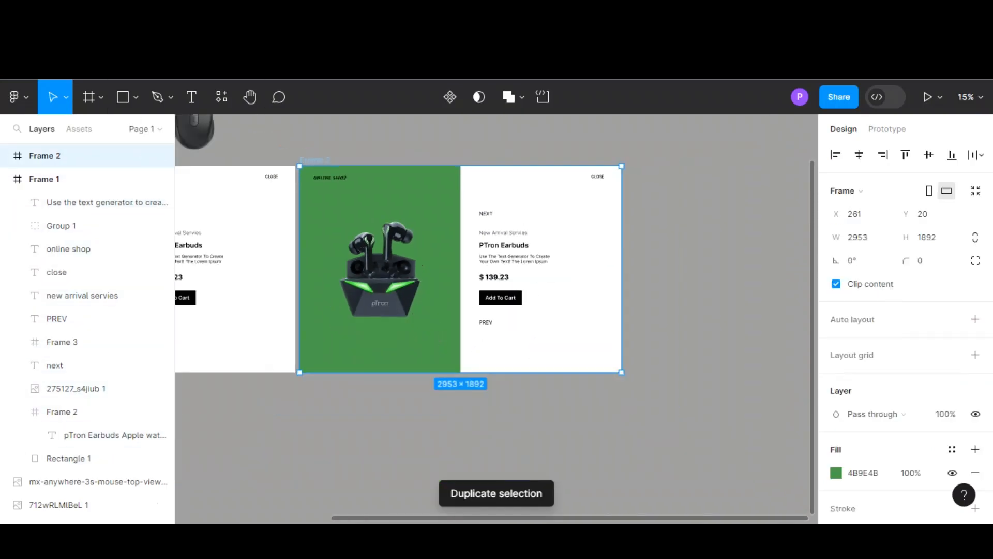
scroll(397, 203, down, 1)
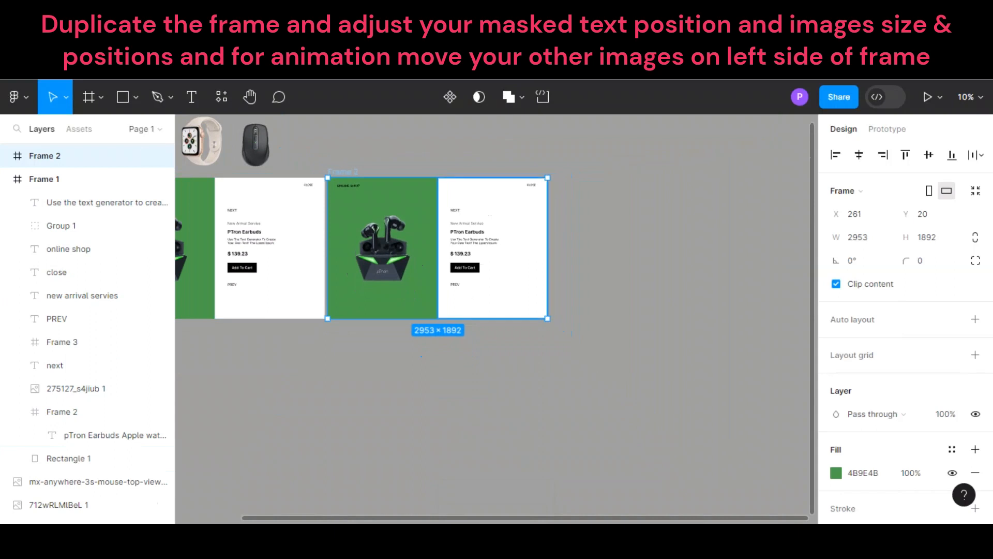
scroll(440, 259, left, 3)
drag(583, 186, 360, 339)
scroll(359, 338, up, 3)
scroll(360, 338, down, 5)
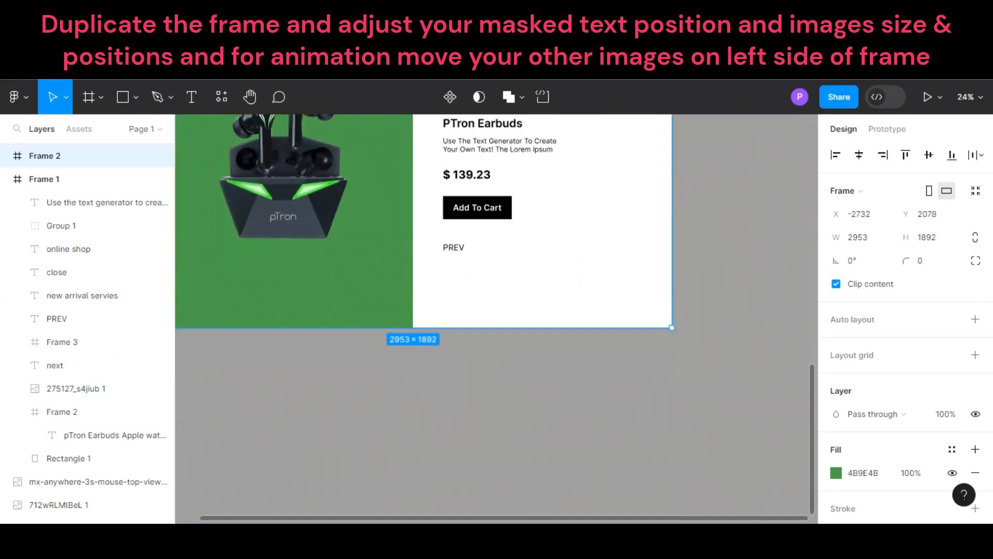
scroll(360, 338, left, 2)
scroll(360, 339, right, 1)
scroll(360, 339, up, 1)
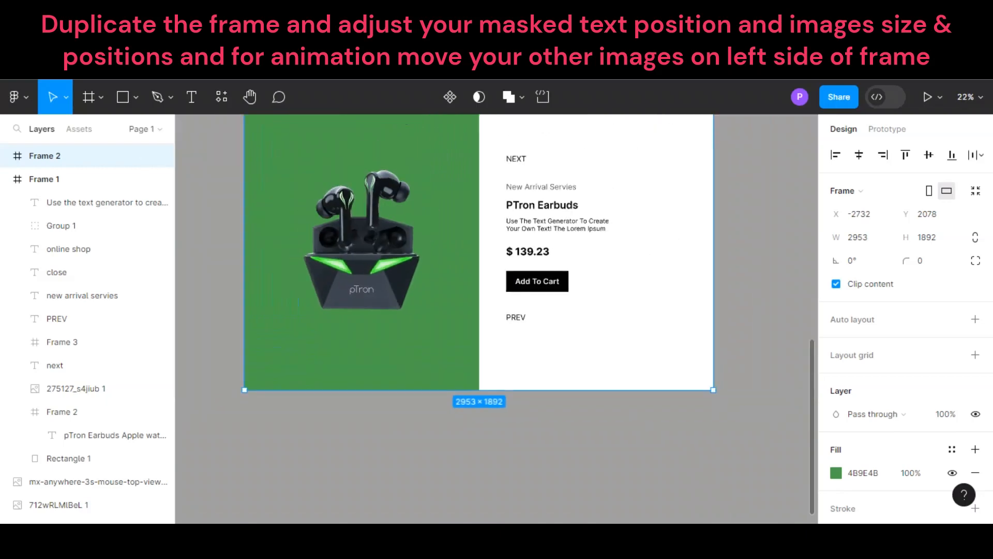
scroll(388, 334, down, 5)
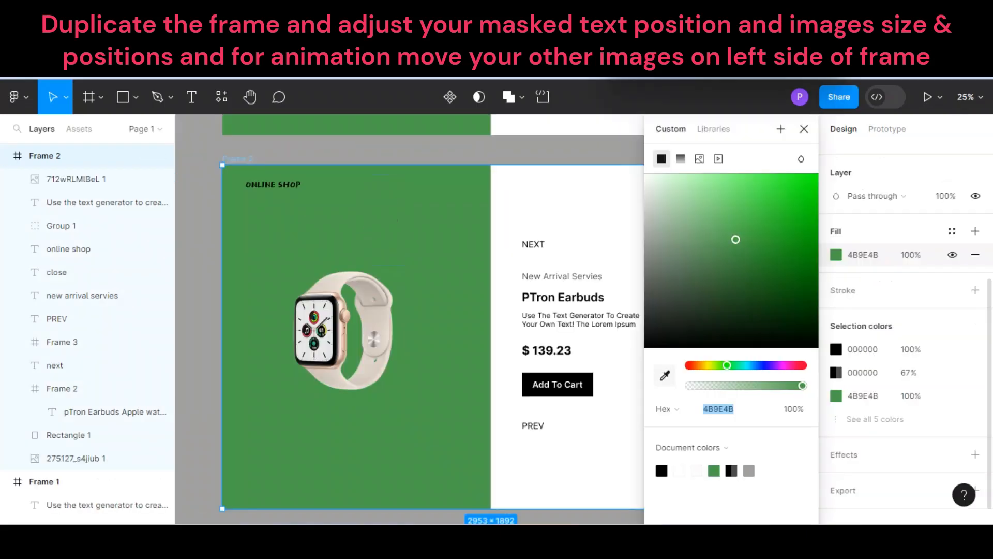
Try the fill CEC4BB at 76% opacity on Frame 2.
text(CEC4BB)
key(Return)
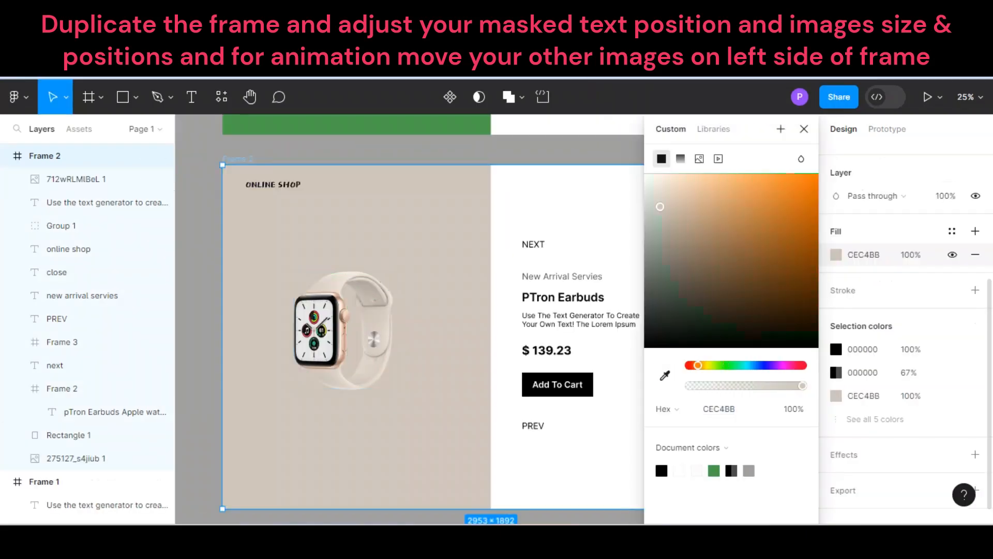
drag(802, 386, 781, 385)
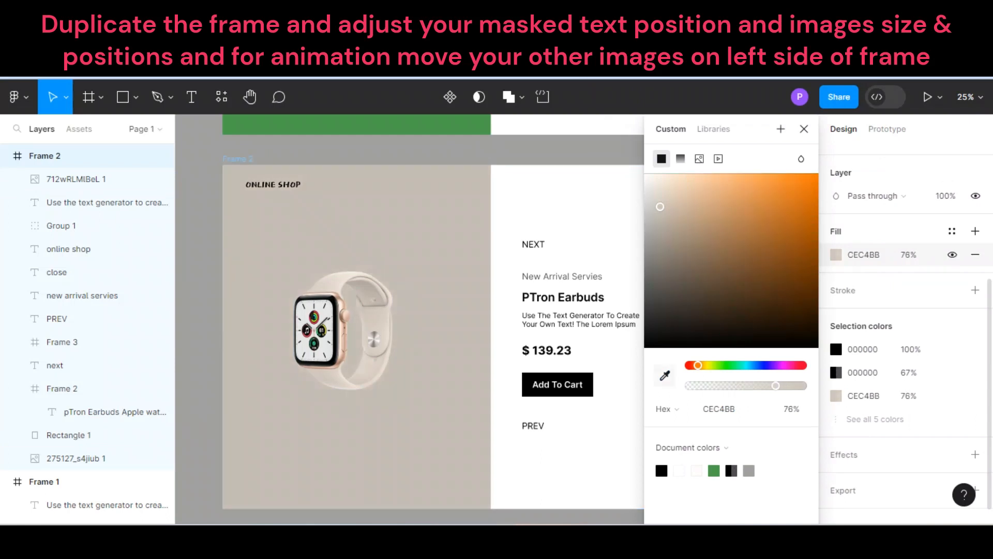
Sample the watch case's rose-gold colour D8B3A1 as Frame 2's fill and lower its opacity to 88%.
key(i)
click(342, 333)
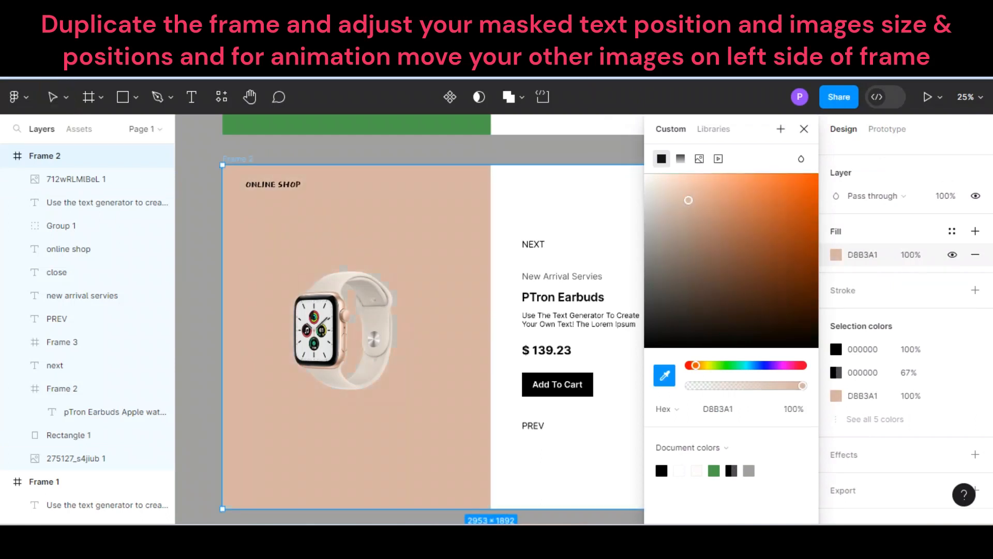
drag(802, 386, 789, 385)
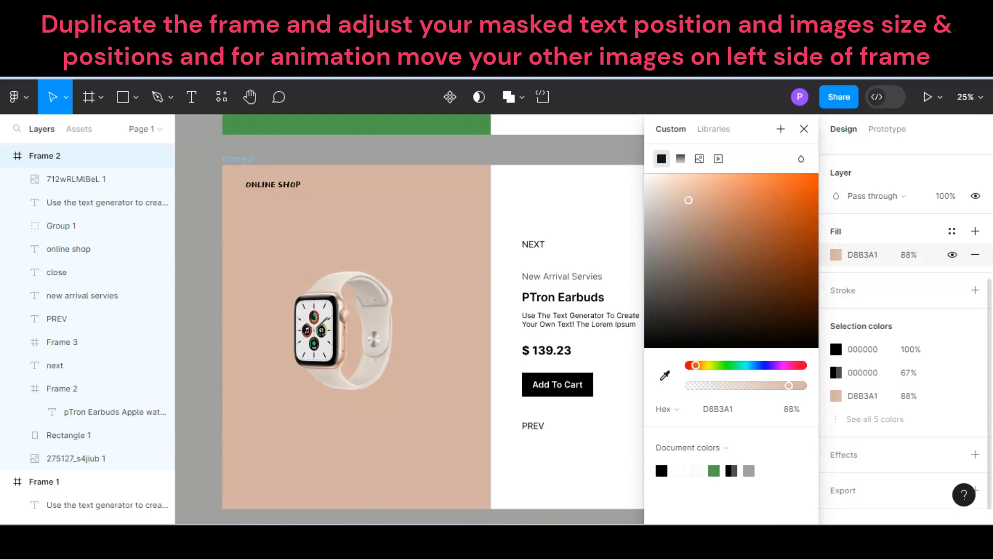
click(804, 129)
key(Escape)
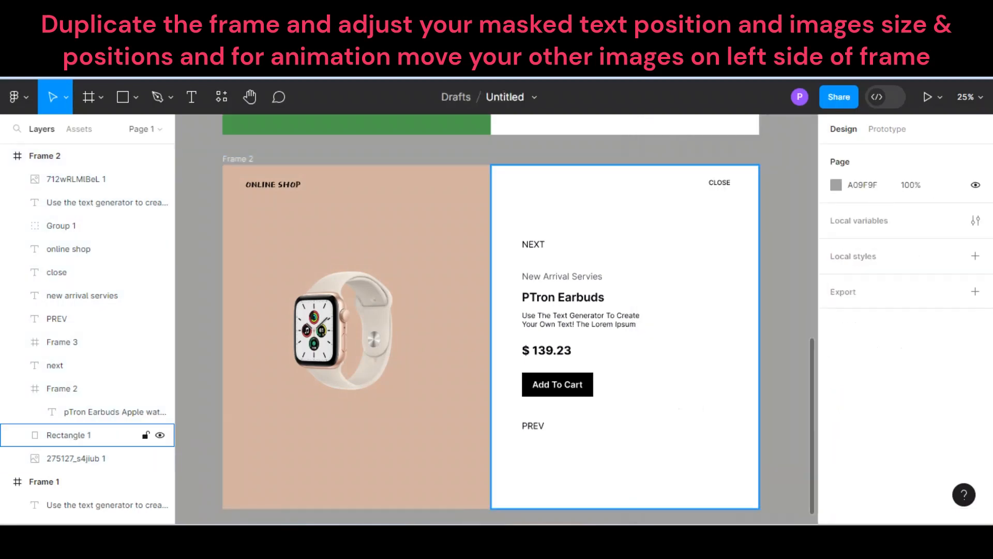
Shift the headline text inside its clipping frame on the watch page up to Y -74, revealing the Apple Watch SE line.
click(62, 388)
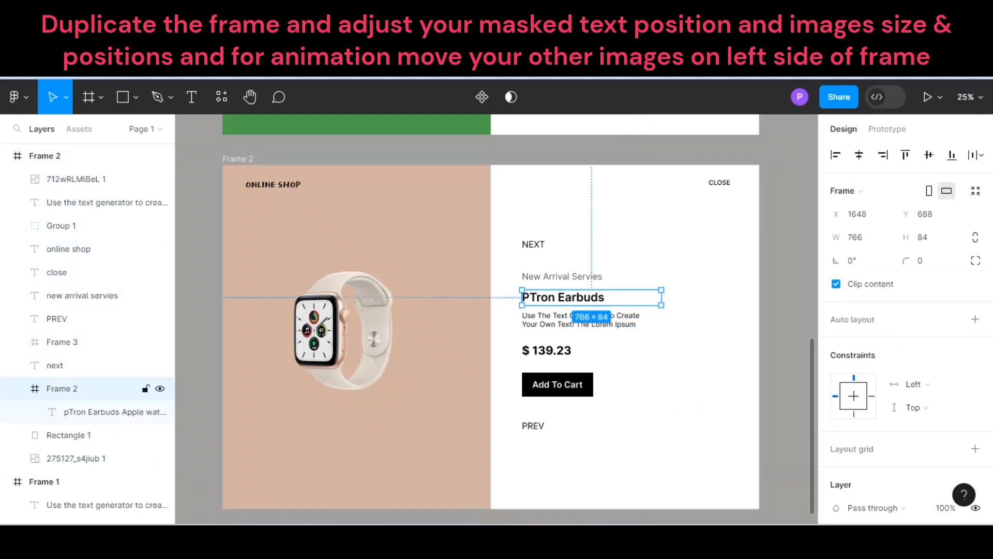
click(62, 342)
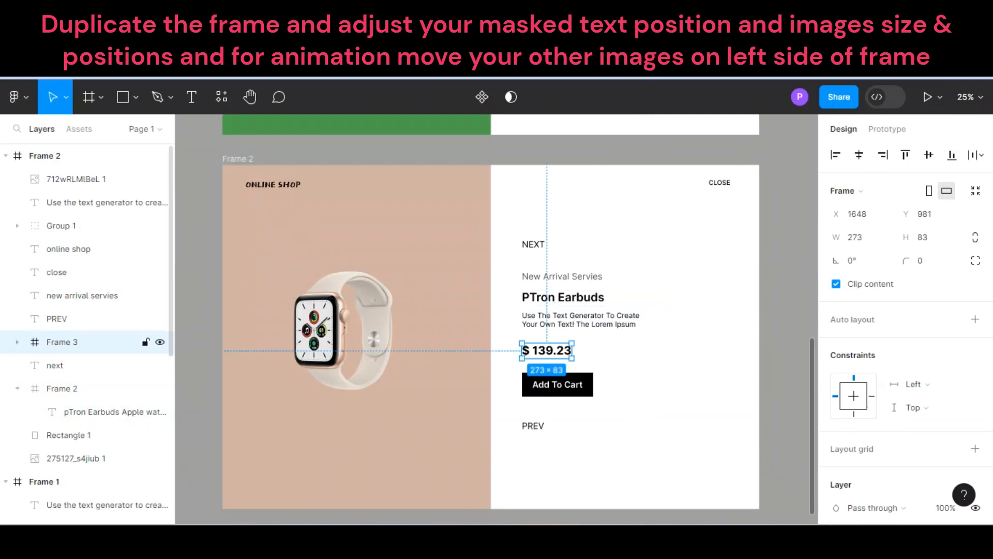
click(62, 389)
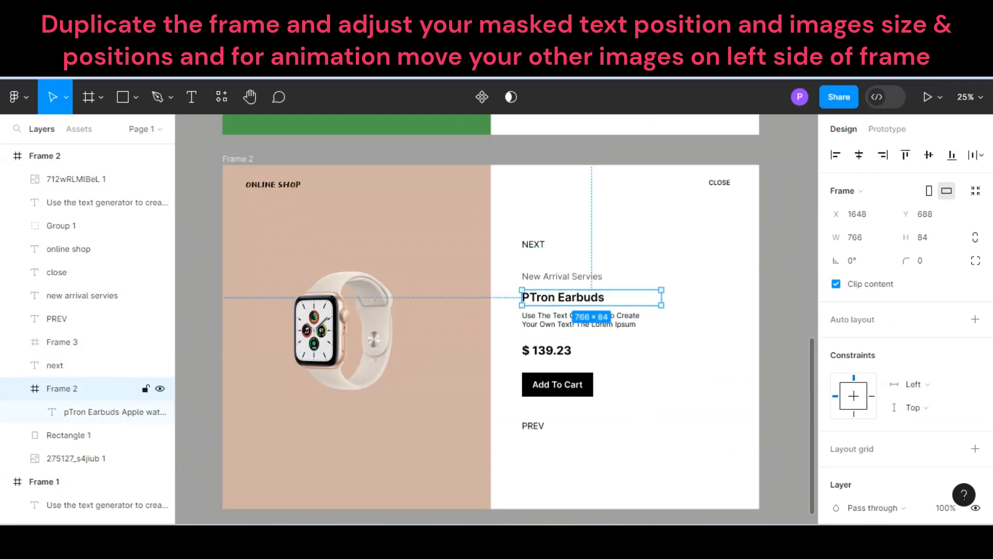
click(98, 412)
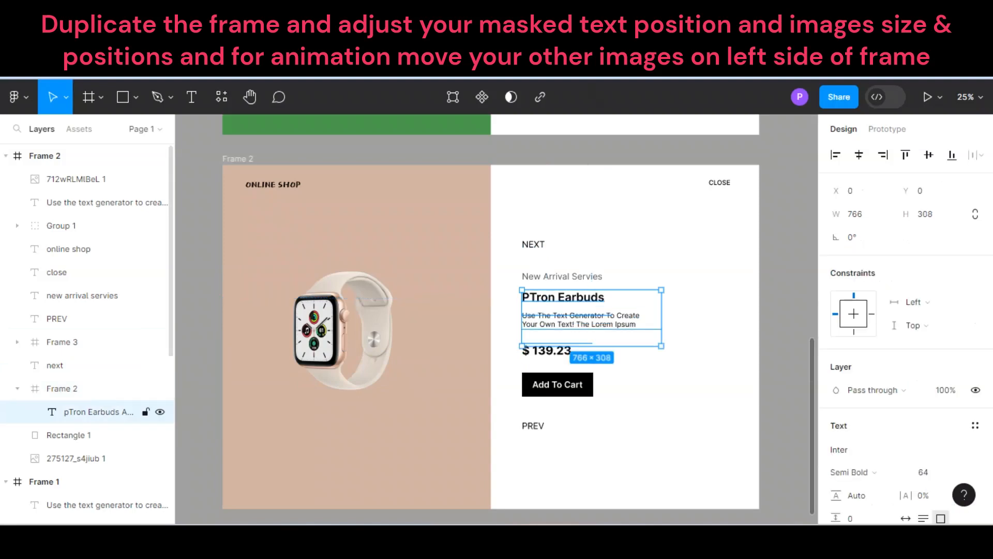
key(Up)
key(Up)
key(Up)
key(Up)
key(Up)
key(Up)
key(Up)
key(Up)
key(Up)
key(Up)
key(Up)
key(Up)
key(Up)
key(Up)
key(Up)
key(Up)
key(Up)
key(Up)
key(Up)
key(Up)
key(Up)
key(Up)
key(Up)
key(Up)
key(Up)
key(Up)
key(Up)
key(Up)
key(Up)
key(Up)
key(Up)
key(Up)
key(Up)
key(Up)
key(Up)
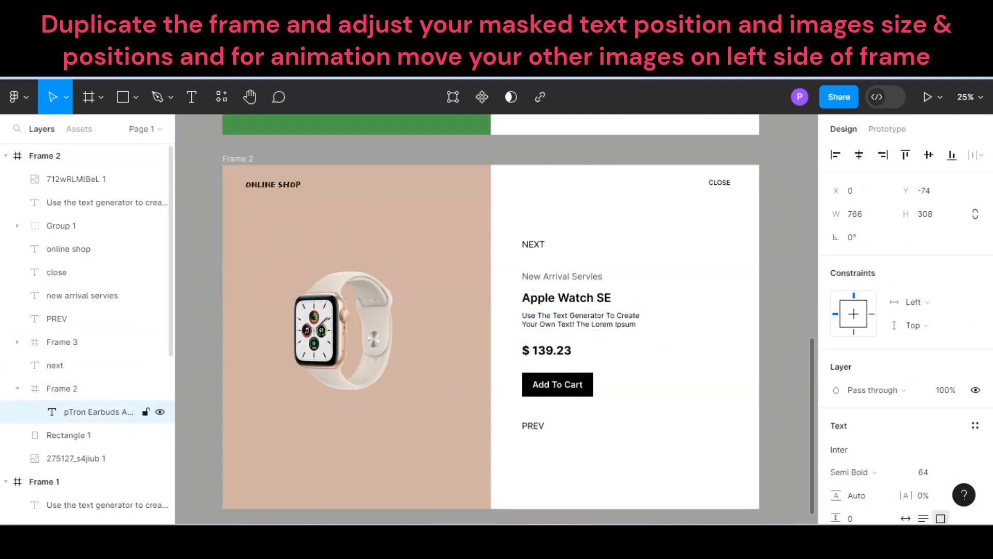
Shift the price text up inside its clipping frame on the watch page until the $ 99.99 line shows.
click(62, 342)
click(17, 342)
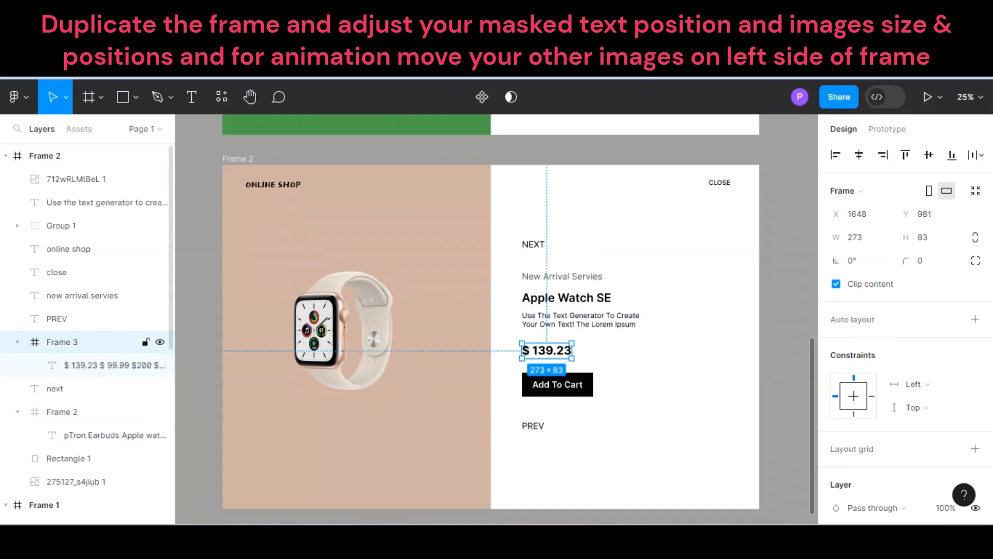
click(98, 365)
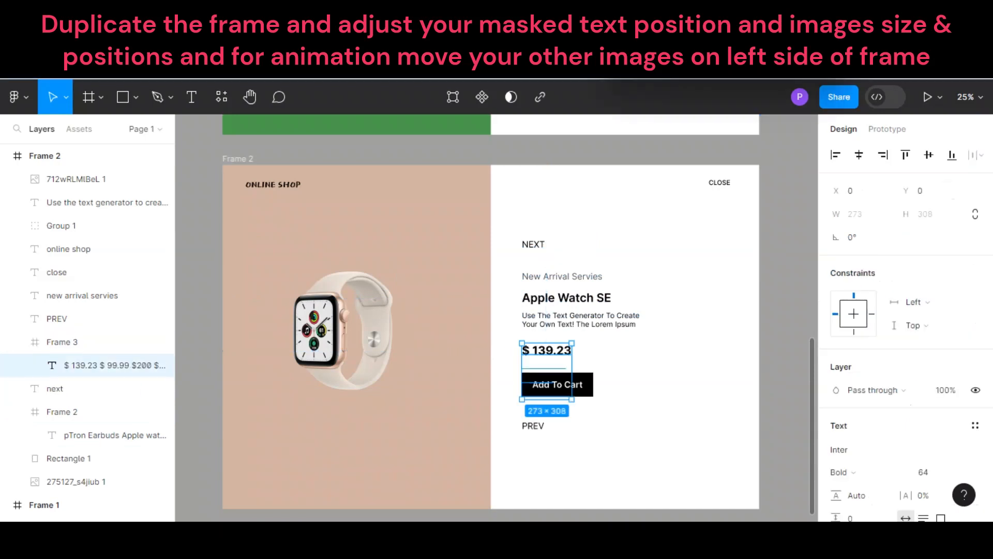
key(Escape)
click(62, 342)
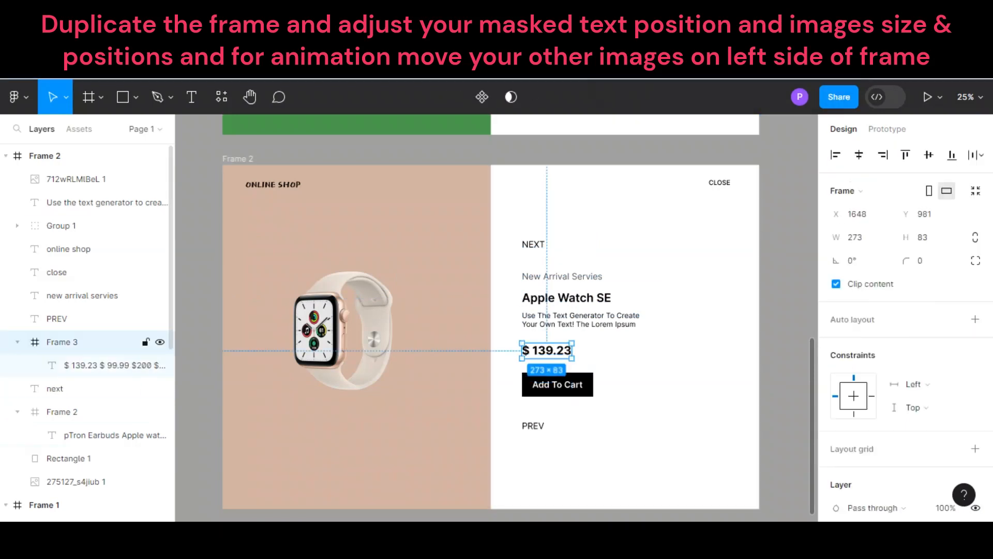
click(98, 365)
key(Up)
key(Up)
key(Up)
key(Up)
key(Up)
key(Up)
key(Up)
key(Up)
key(Up)
key(Up)
key(Up)
key(Up)
key(Up)
key(Up)
key(Up)
key(Up)
key(Up)
key(Up)
key(Up)
key(Up)
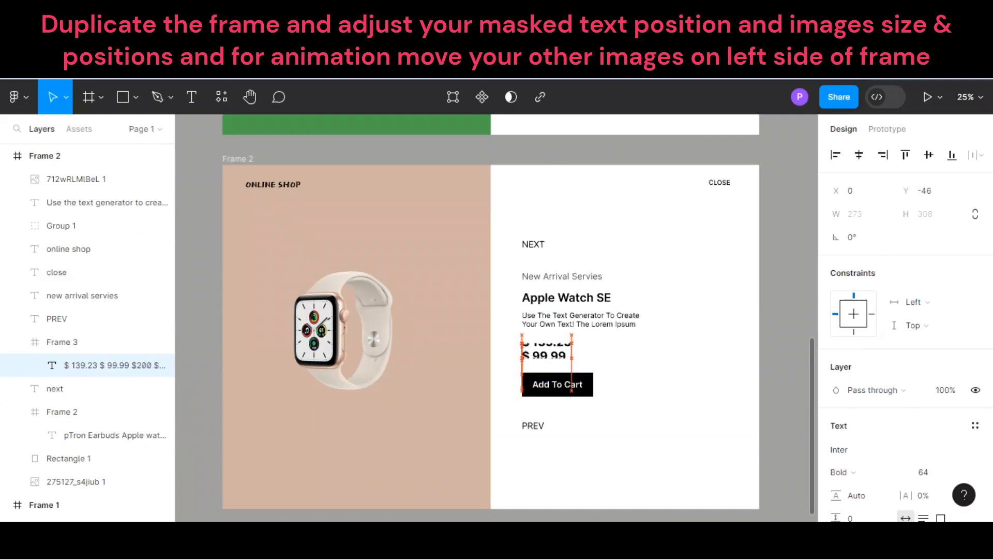
key(Up)
key(Up)
key(Up)
key(Up)
key(Up)
key(Up)
key(Up)
key(Up)
key(Up)
key(Up)
key(Up)
key(Up)
key(Up)
key(Up)
key(Up)
key(Up)
key(Up)
key(Up)
key(Up)
key(Up)
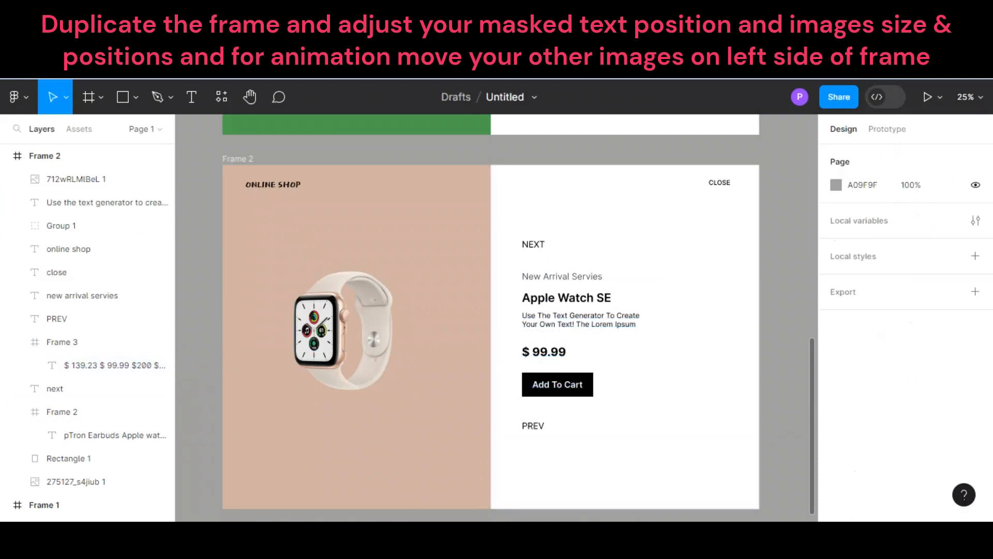
Duplicate Frame 2 below the original and shrink the copy's watch image to 157 × 187 near the white panel's edge.
click(45, 156)
key(ctrl+d)
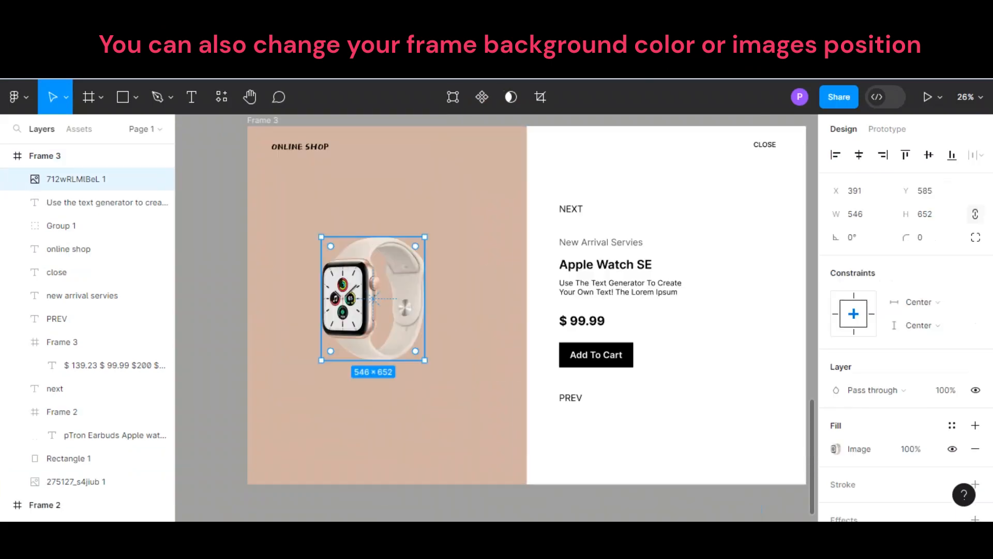
drag(395, 325, 515, 313)
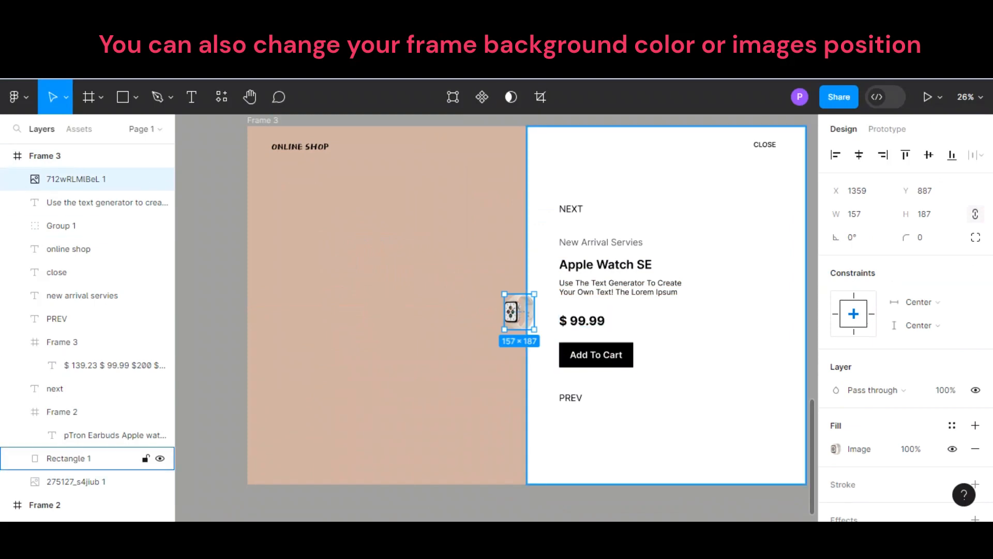
Reorder the watch image below Rectangle 1 in Frame 3 and tuck it behind the white panel at X 1491, Y 890.
click(93, 458)
click(88, 179)
click(88, 459)
drag(88, 179, 82, 469)
drag(516, 312, 541, 313)
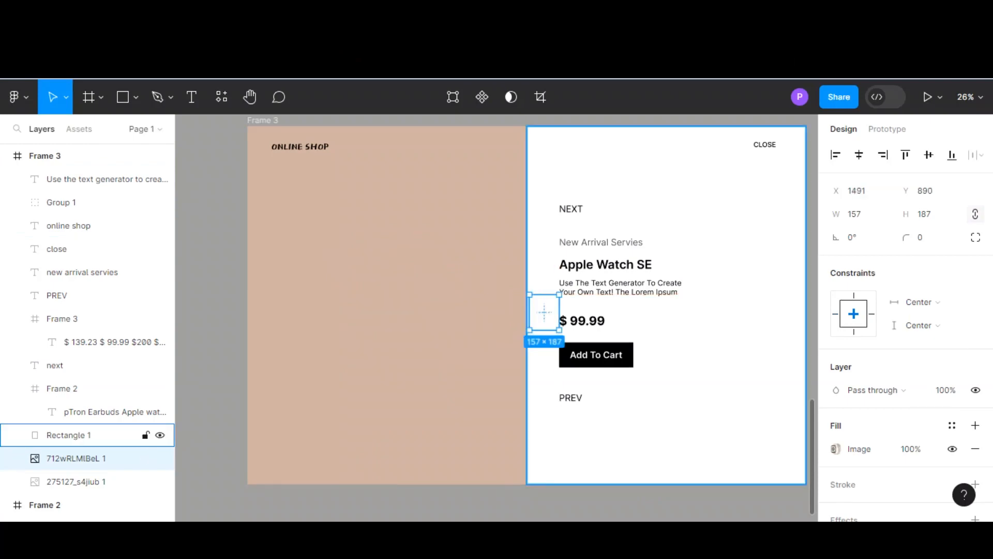
Bring the red headphone image into Frame 3 and fit it at 744 × 941 in the middle of the coloured half.
scroll(541, 313, left, 7)
scroll(541, 312, right, 5)
scroll(541, 313, right, 3)
scroll(541, 312, left, 1)
scroll(541, 313, up, 17)
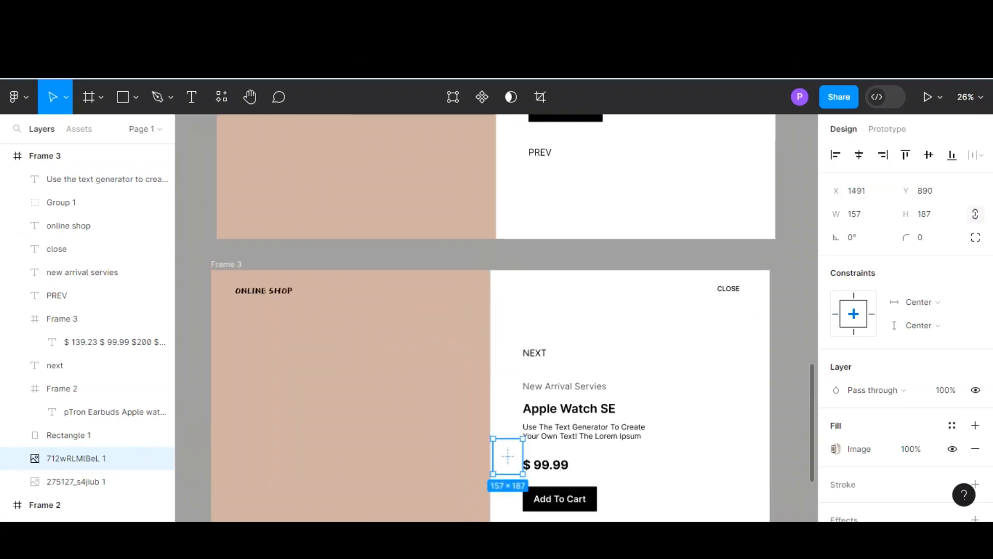
drag(316, 181, 343, 318)
scroll(323, 321, down, 17)
scroll(347, 210, up, 2)
scroll(346, 210, up, 2)
drag(406, 377, 420, 397)
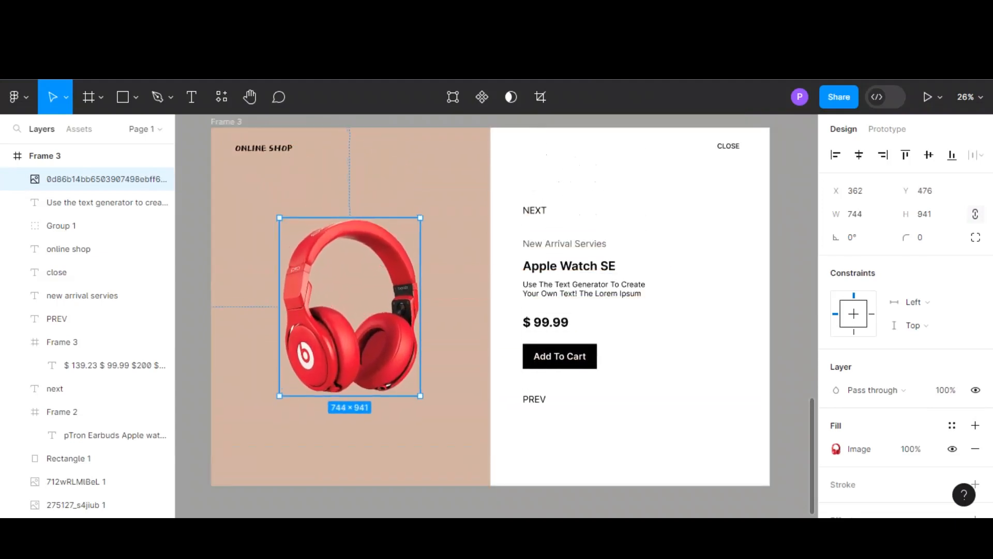
drag(349, 310, 348, 309)
click(193, 230)
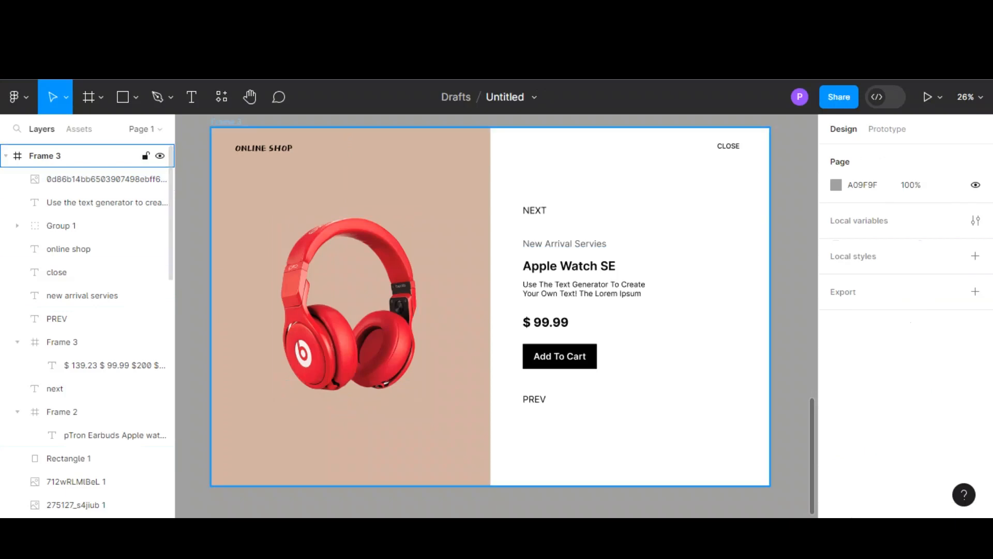
Sample the headphones' red F54252 as Frame 3's fill and lower its opacity to 59%.
click(45, 155)
scroll(875, 289, down, 3)
click(835, 254)
click(664, 375)
click(362, 227)
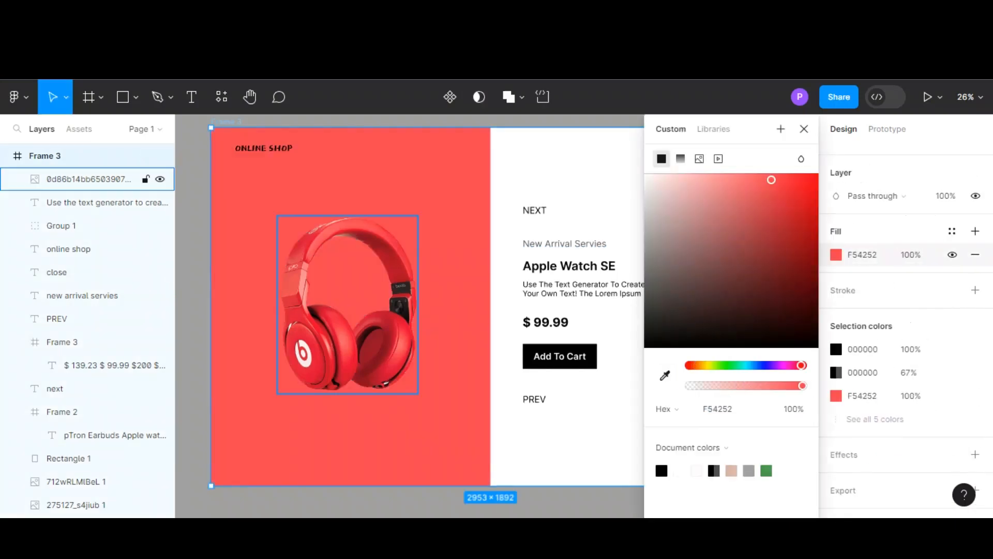
drag(802, 385, 762, 385)
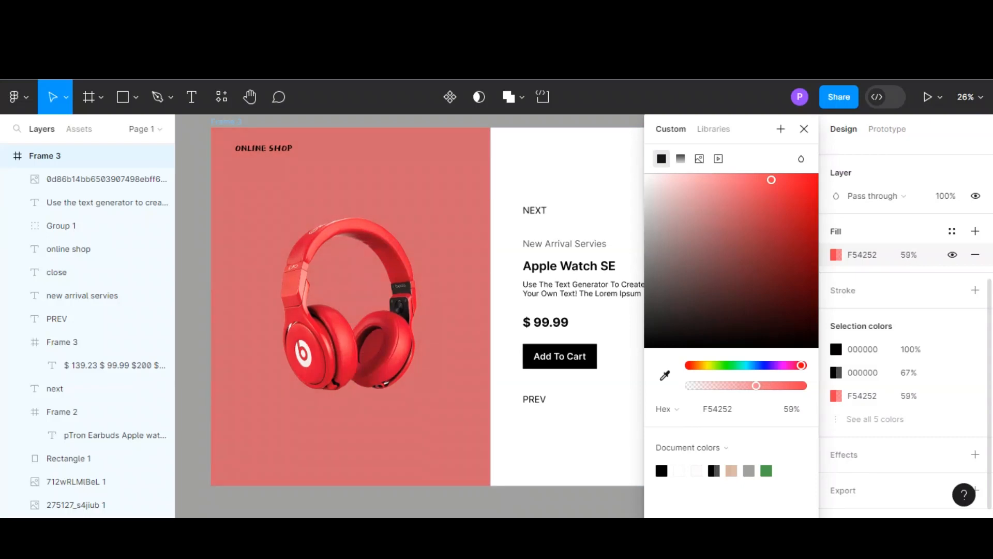
click(603, 501)
Shift Frame 3's masked headline up to Y -154 for the Beats Studio Headphone line and its masked price up to the $200 line.
double_click(569, 266)
key(Up)
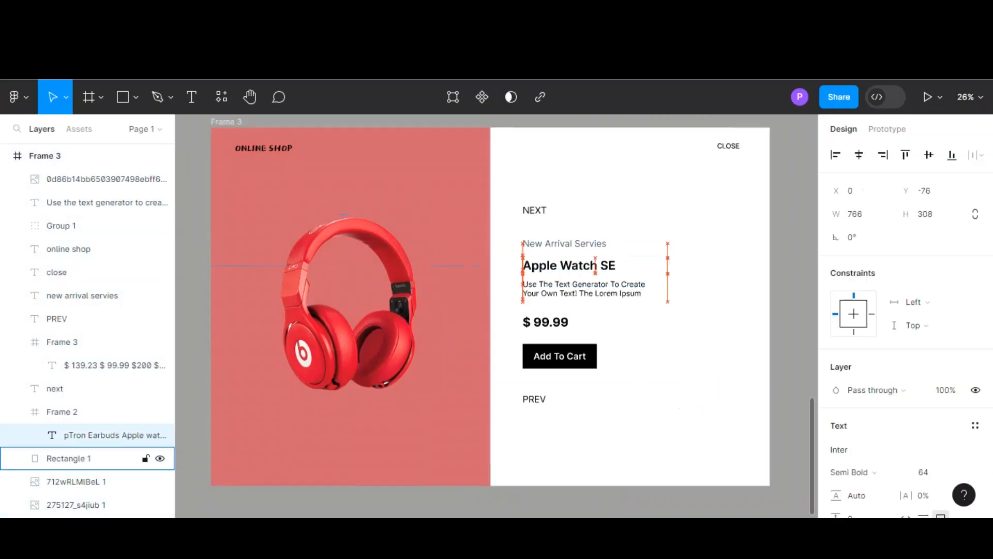
key(shift+Up)
key(shift+Up)
key(shift+Up)
key(shift+Up)
key(shift+Up)
key(Up)
key(Up)
key(Up)
key(Up)
key(Up)
key(Up)
key(Up)
key(Up)
key(Up)
key(Up)
key(Up)
key(Up)
key(Up)
key(Up)
key(Up)
key(Up)
key(Up)
key(Up)
key(Up)
key(Up)
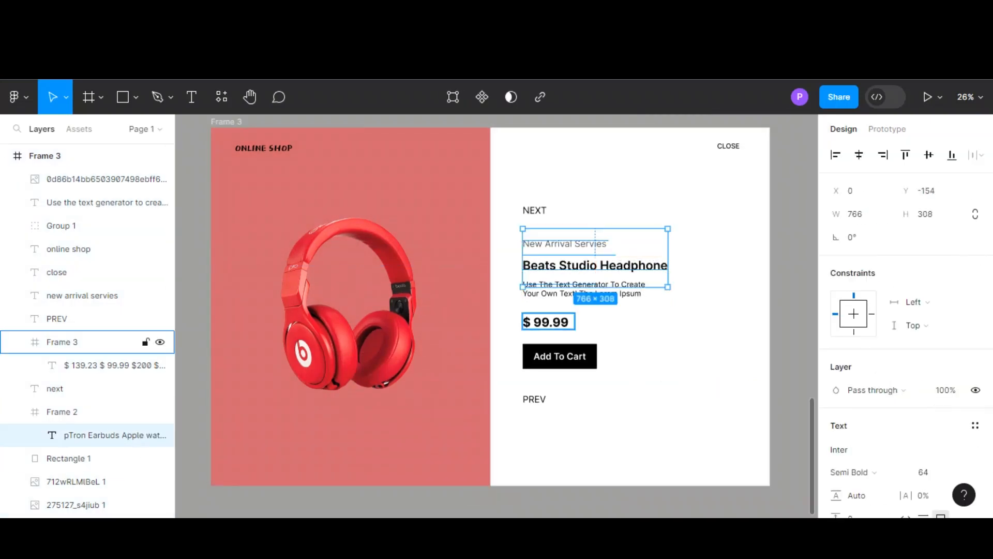
click(104, 365)
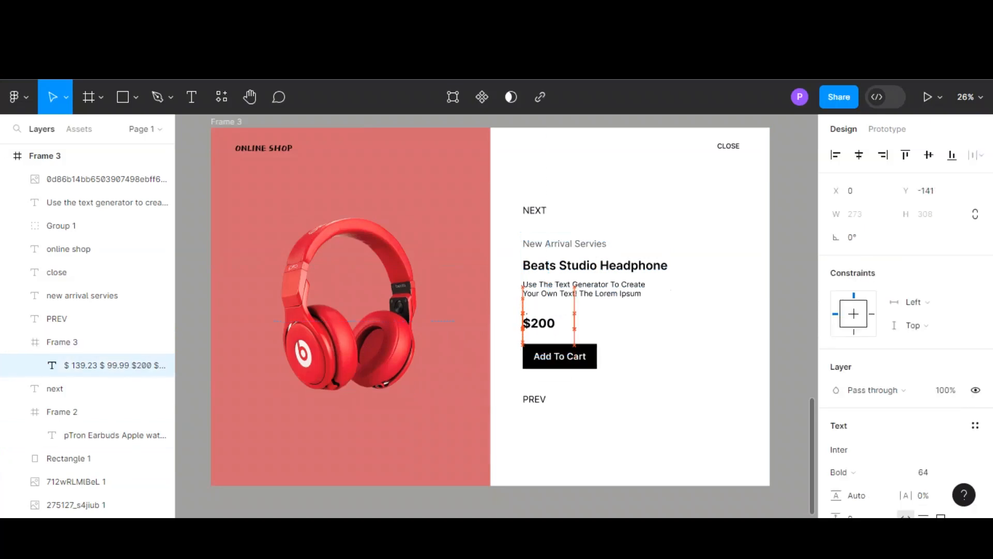
key(Escape)
Duplicate Frame 3 and place the copy below the original at X -2732, Y 6328.
click(45, 156)
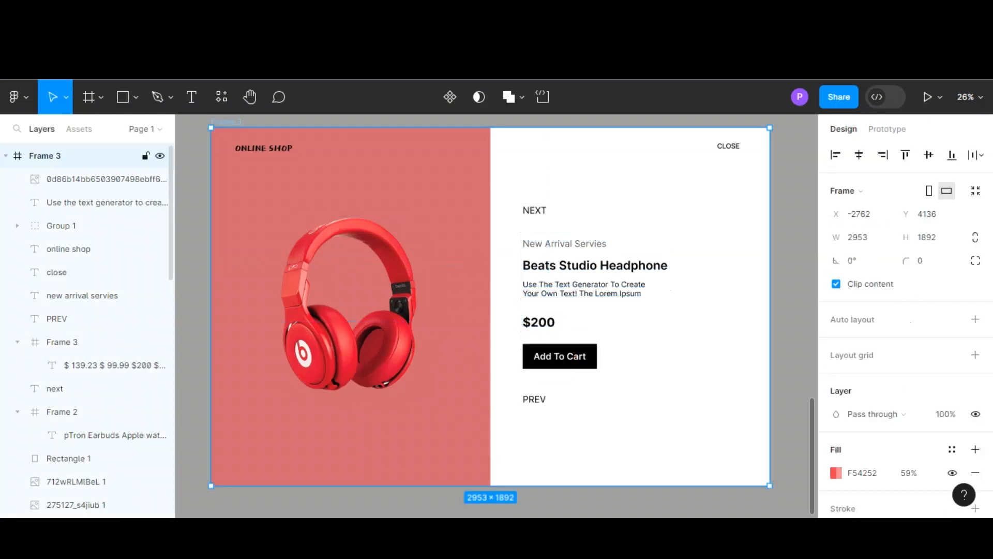
key(ctrl+d)
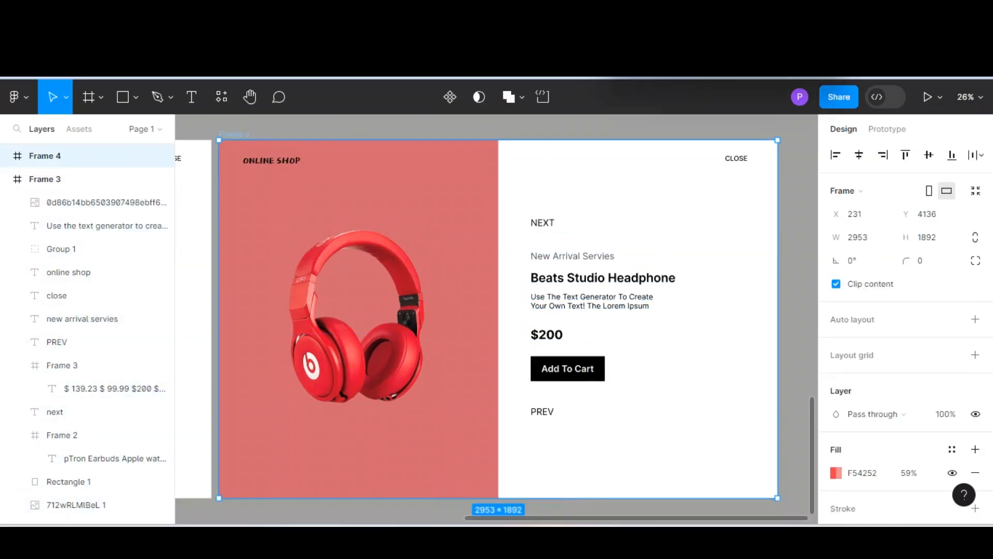
key(Escape)
key(ctrl+minus)
key(ctrl+minus)
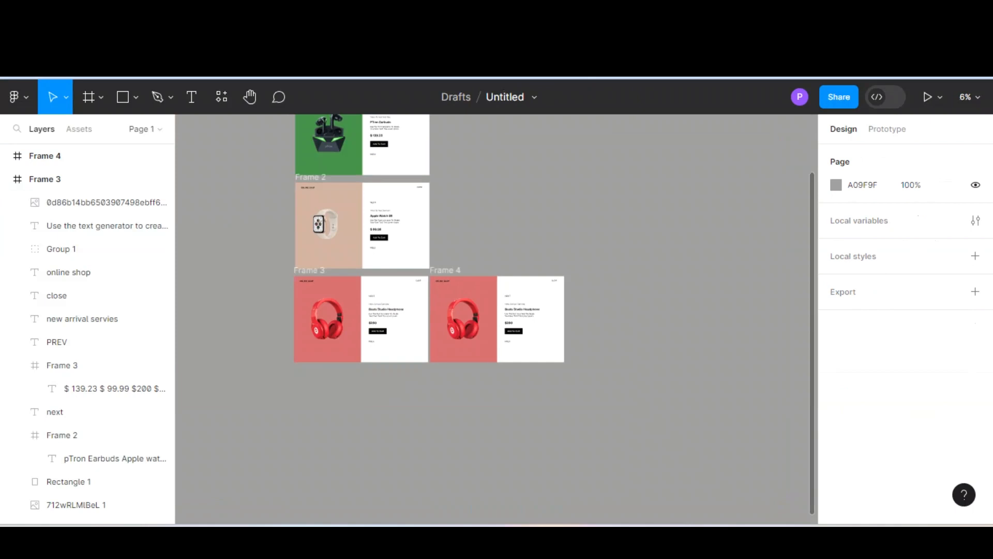
click(533, 331)
key(Escape)
click(445, 270)
drag(445, 270, 310, 370)
scroll(437, 386, up, 3)
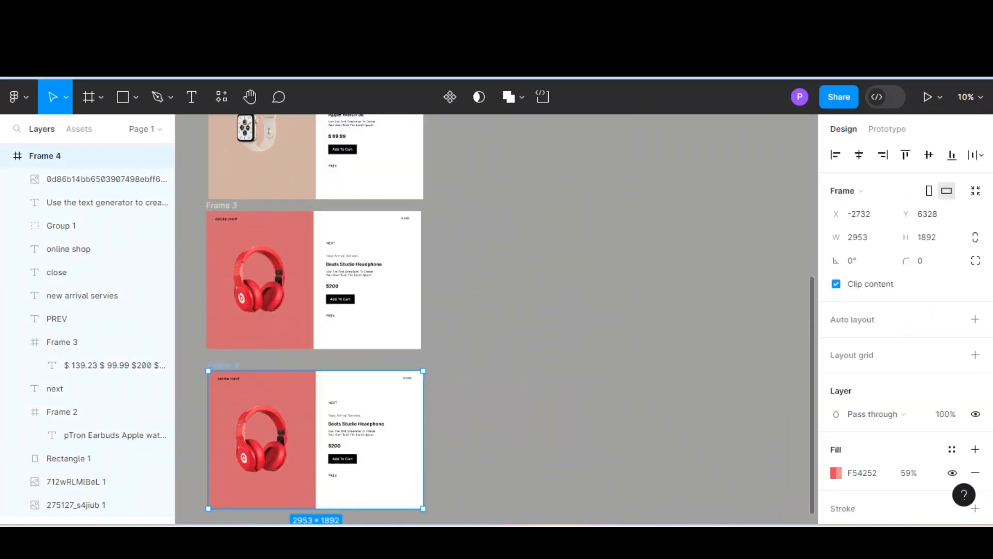
Shrink the headphones in Frame 4 and hide them behind the white panel, with their layer below Rectangle 1.
scroll(497, 320, left, 4)
scroll(497, 320, down, 2)
scroll(735, 257, up, 4)
click(358, 322)
drag(426, 408, 495, 323)
click(518, 328)
click(492, 320)
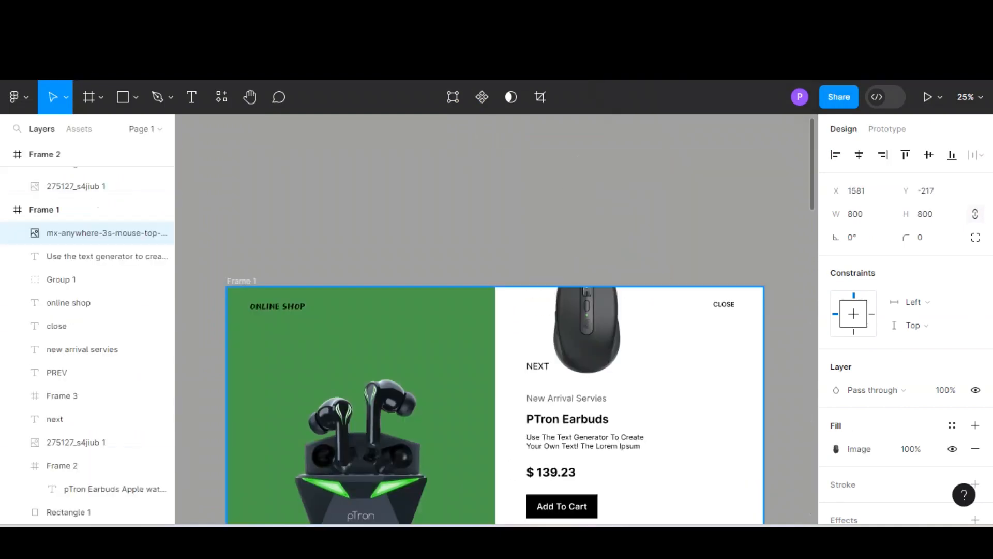
Place the computer mouse image on Frame 4's coloured half, enlarged to 1038 × 1038 at X 158, Y 427.
scroll(588, 321, down, 18)
scroll(587, 321, up, 1)
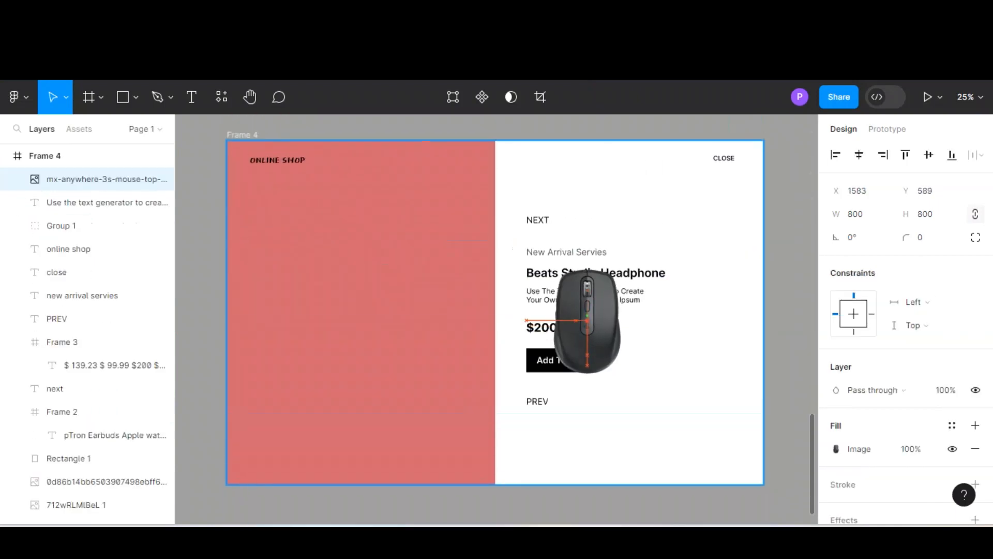
drag(587, 320, 357, 320)
drag(425, 394, 466, 435)
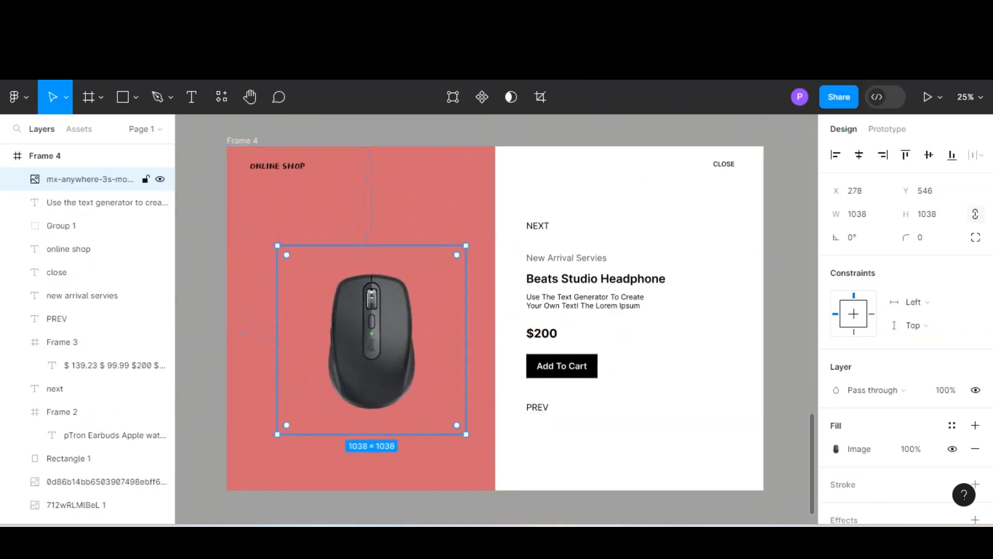
drag(371, 340, 351, 309)
click(929, 155)
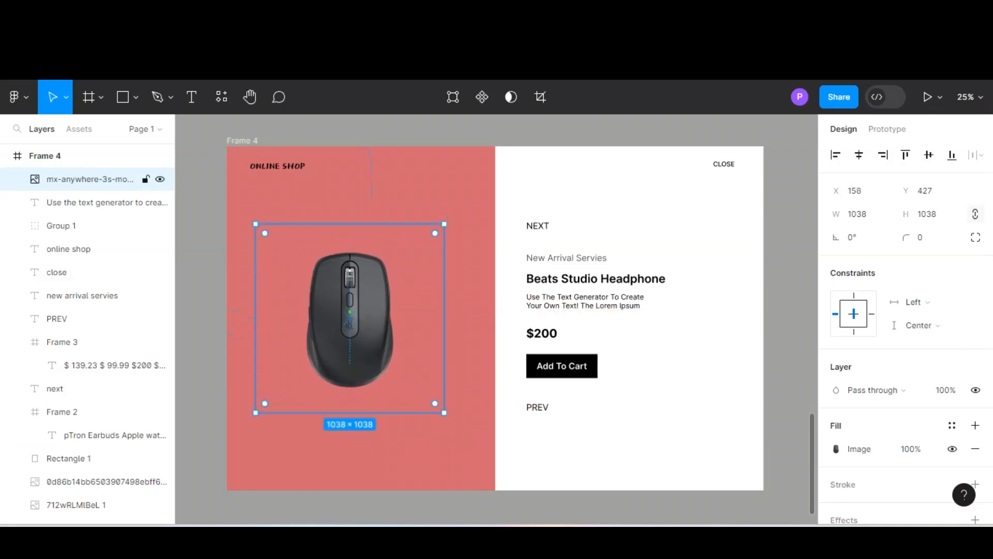
Sample the mouse's dark grey 2D2F31 as Frame 4's fill and lower its opacity to 4%.
double_click(460, 414)
scroll(875, 255, down, 4)
click(836, 254)
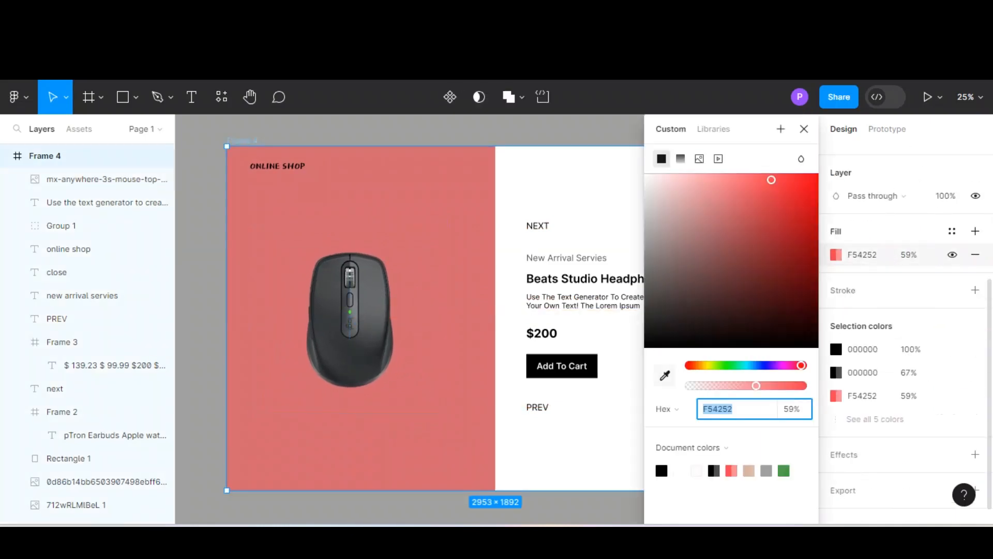
click(666, 376)
click(351, 357)
drag(802, 386, 691, 385)
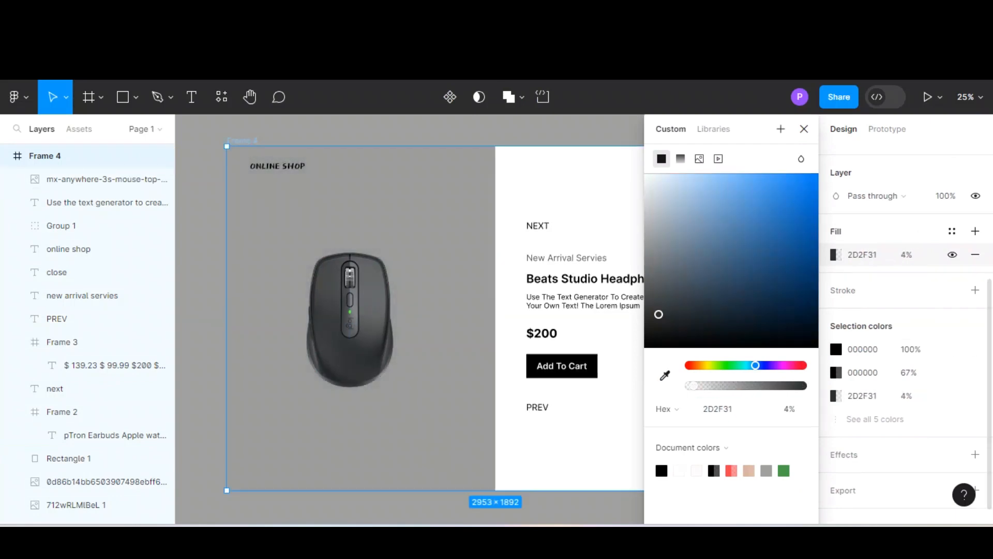
Shift the headline text up inside its clipping frame in Frame 4 to the line after Beats Studio Headphone.
click(594, 279)
click(106, 435)
key(Up)
key(Up)
key(Up)
key(Up)
key(Up)
key(Up)
key(Up)
key(Up)
key(Up)
key(Up)
key(Up)
key(Up)
key(Up)
key(Up)
key(Up)
key(Up)
key(Up)
key(Up)
key(Up)
key(Up)
key(Up)
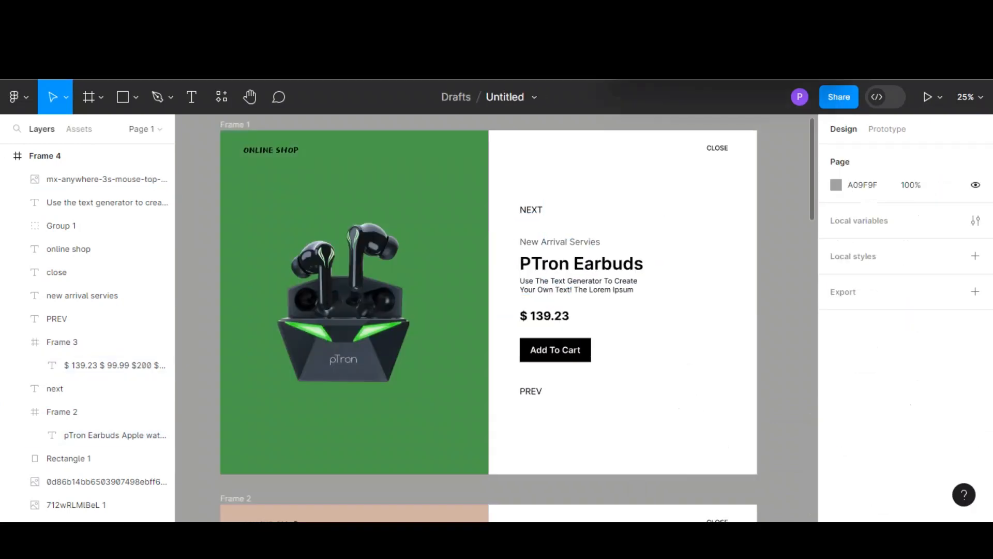
Link Frame 1's NEXT text to Frame 2 with an on-click Navigate to interaction using Smart animate.
click(531, 209)
click(887, 129)
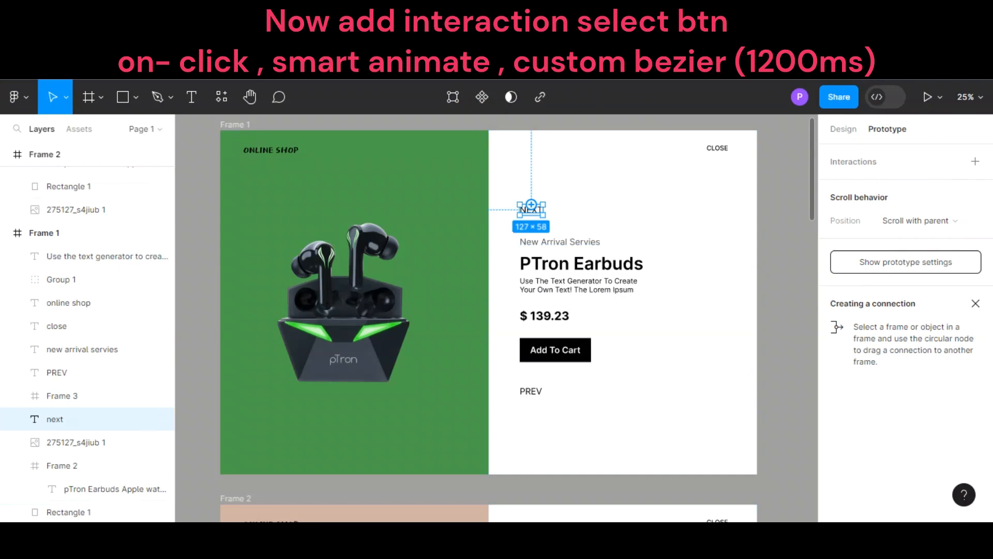
drag(532, 205, 479, 500)
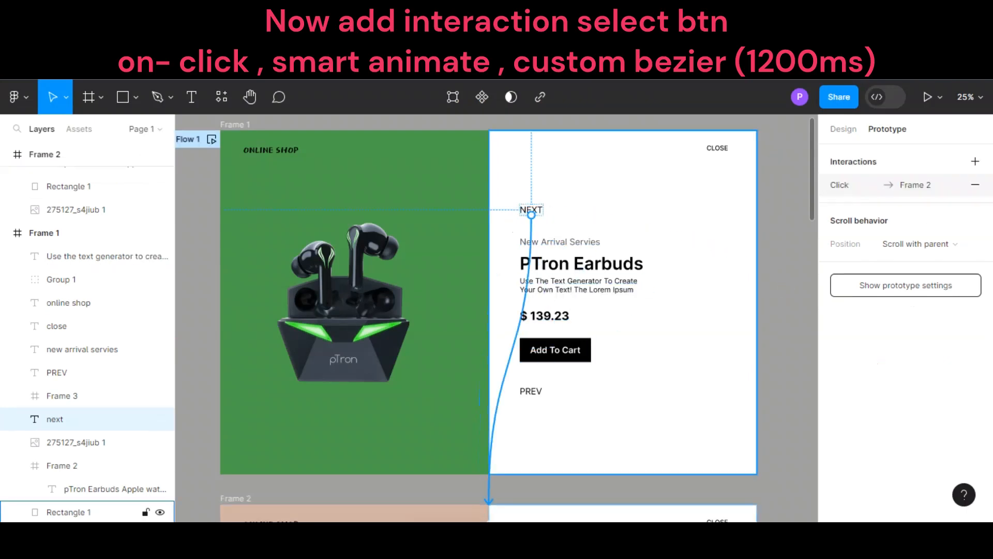
scroll(611, 404, down, 6)
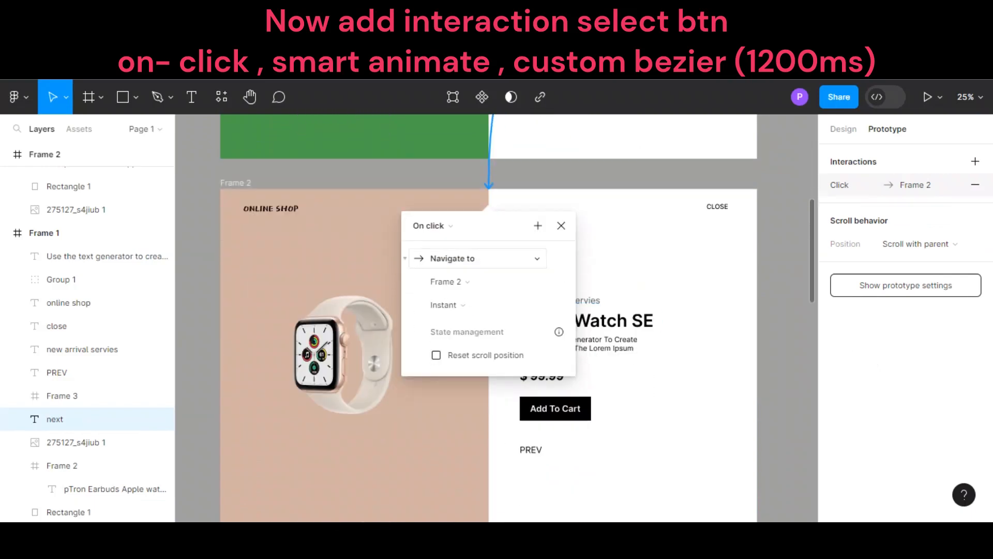
click(494, 305)
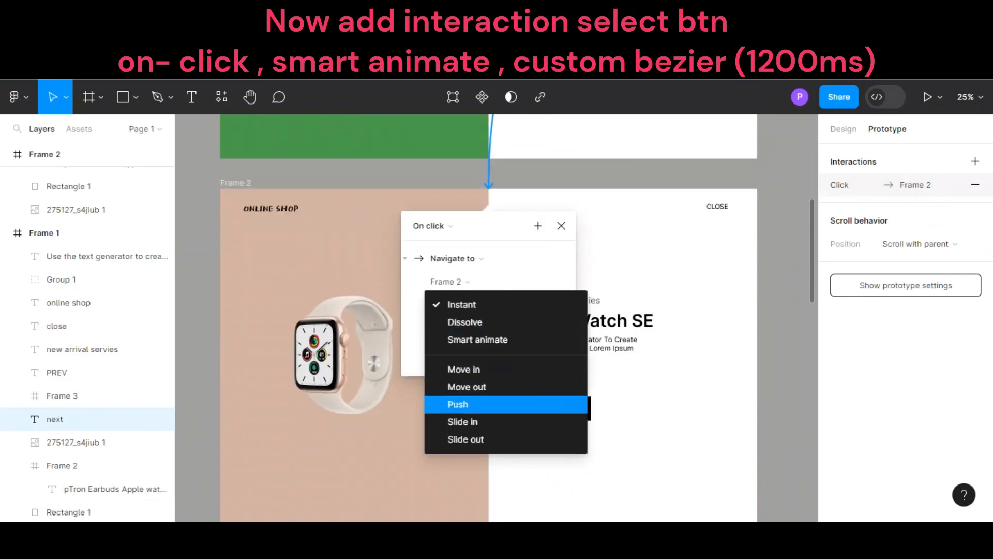
click(477, 340)
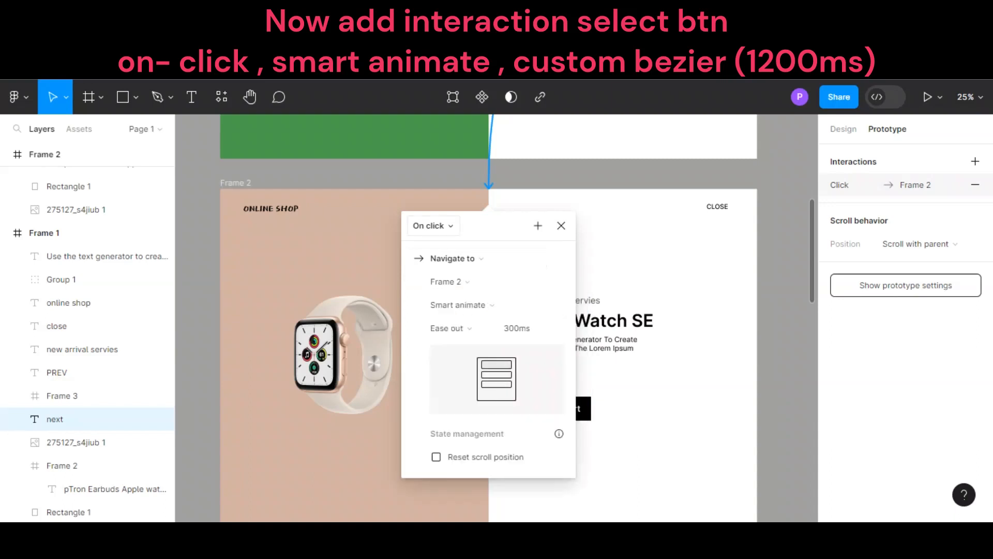
Give the transition from Frame 1's NEXT text to Frame 2 a custom bezier easing and a duration of 1200 ms.
click(459, 328)
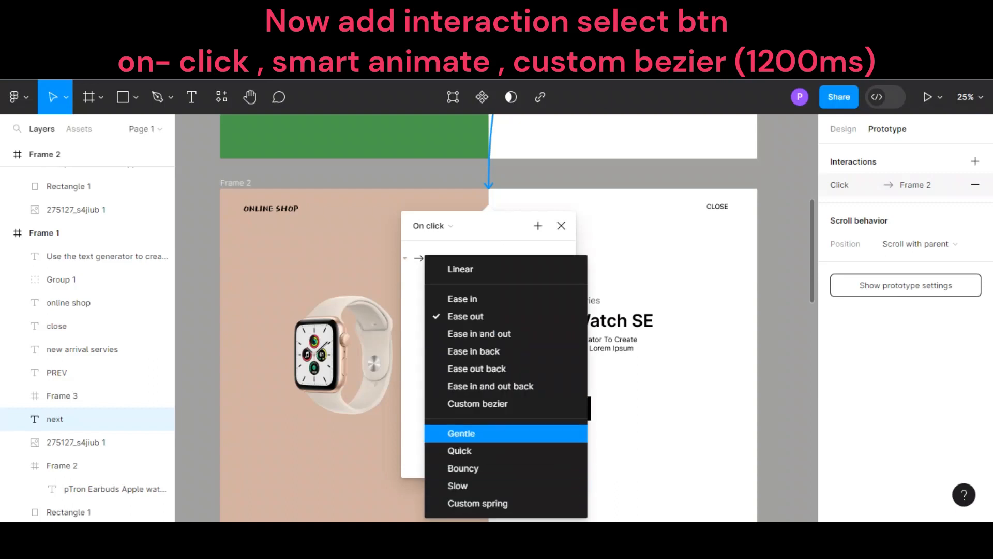
click(478, 404)
scroll(494, 383, down, 1)
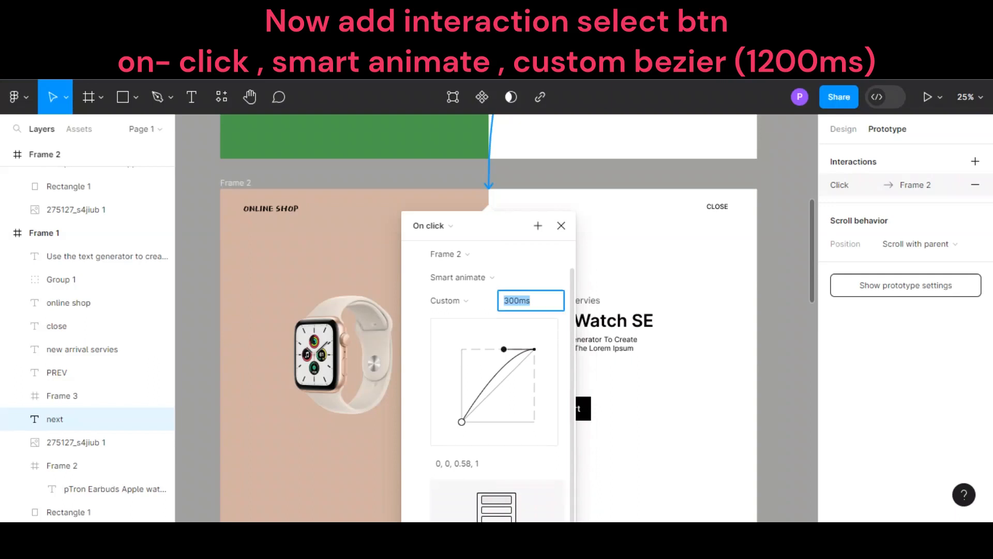
click(534, 301)
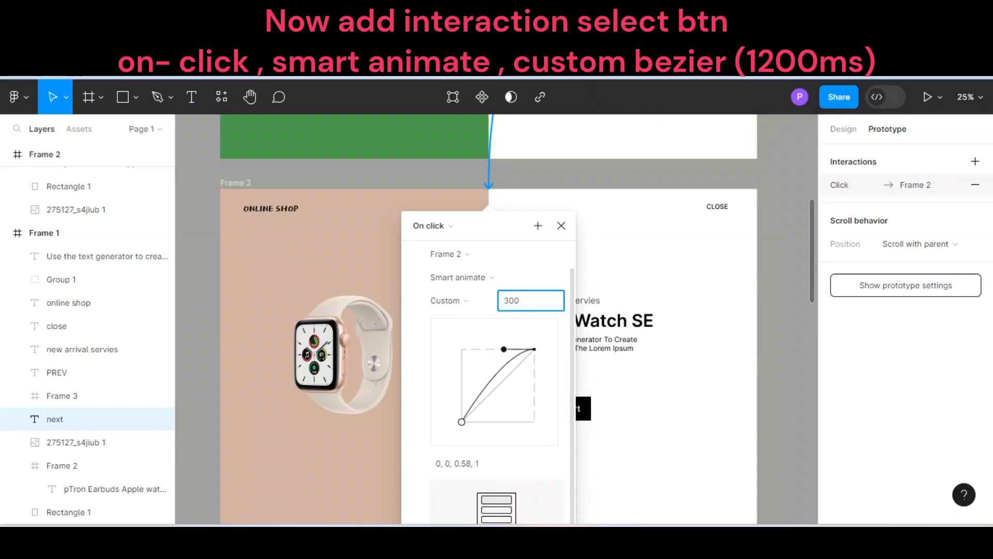
text(1200MS)
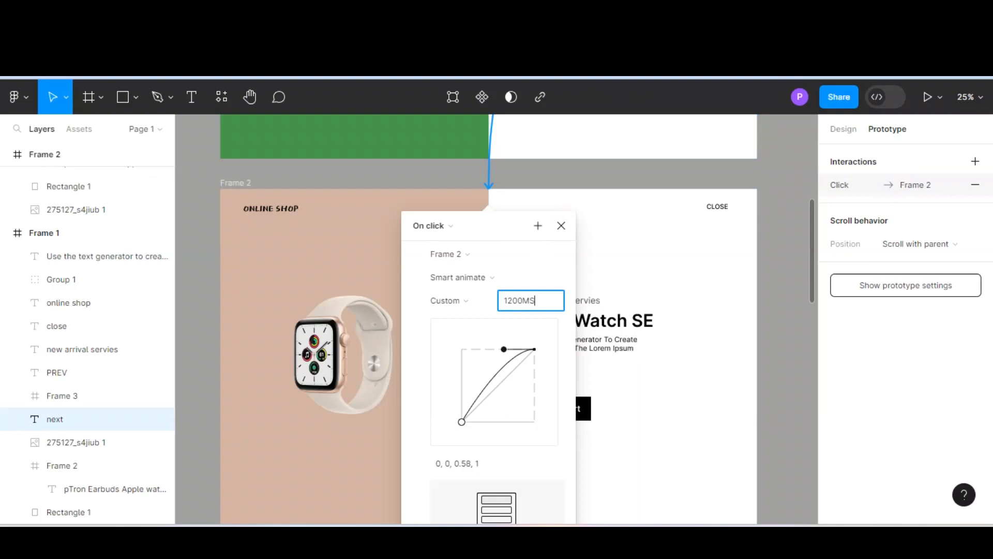
key(Escape)
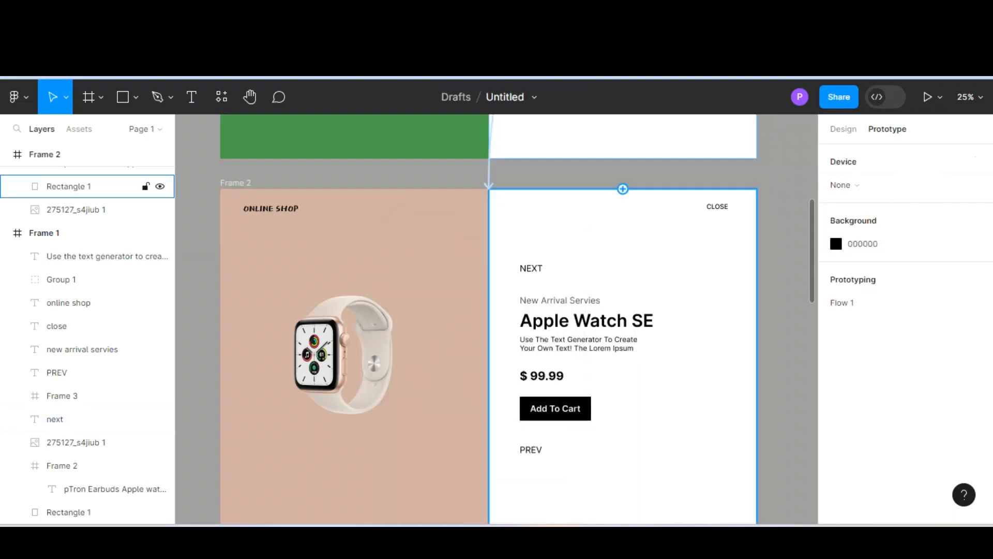
Link Frame 2's NEXT text to Frame 3 on click with Smart animate, custom bezier easing and a 1200 ms duration.
scroll(488, 318, down, 5)
click(531, 153)
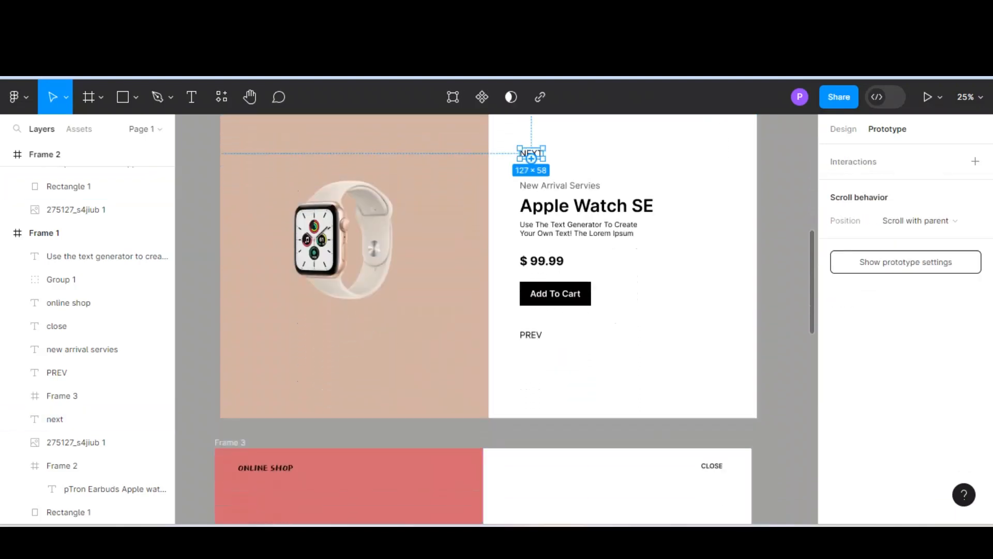
drag(520, 153, 462, 449)
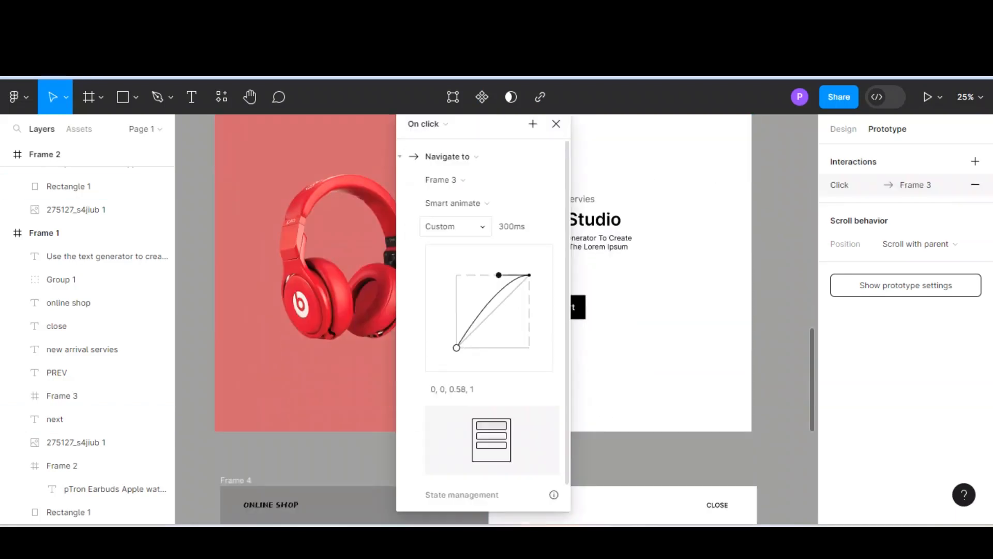
click(456, 228)
click(471, 269)
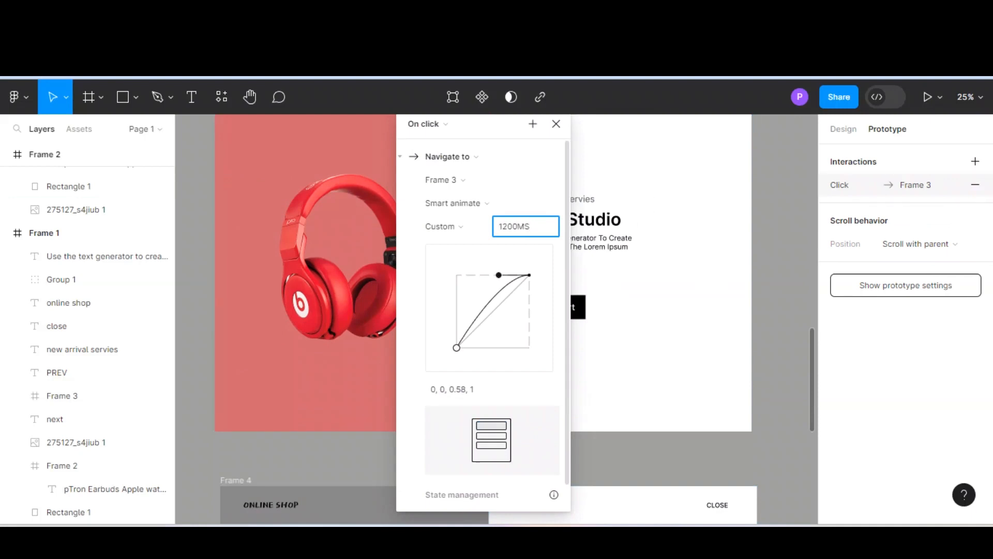
click(623, 280)
Link Frame 3's NEXT text to Frame 4 on click with Smart animate and custom easing, and open the transition's duration for editing.
scroll(621, 255, down, 1)
scroll(621, 254, up, 1)
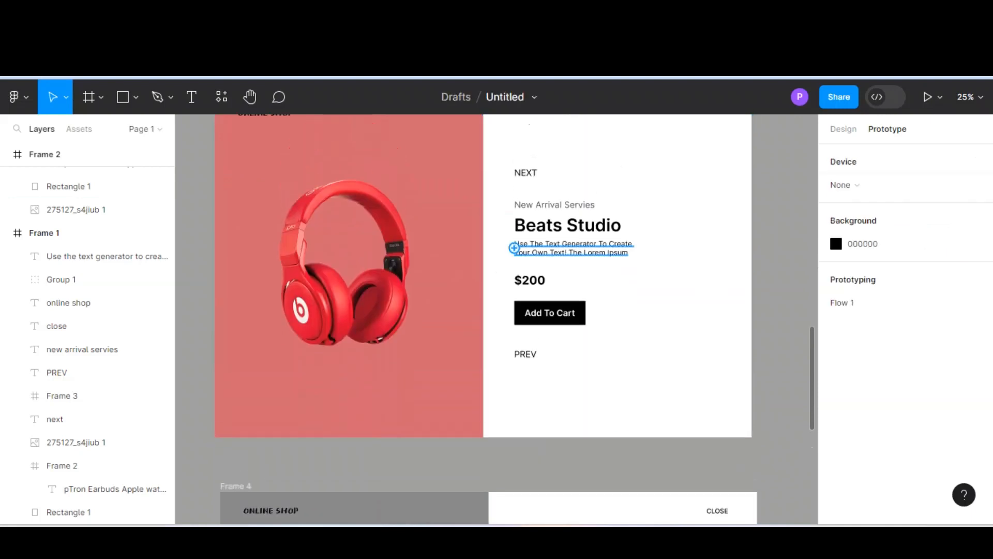
click(525, 173)
drag(525, 177, 489, 489)
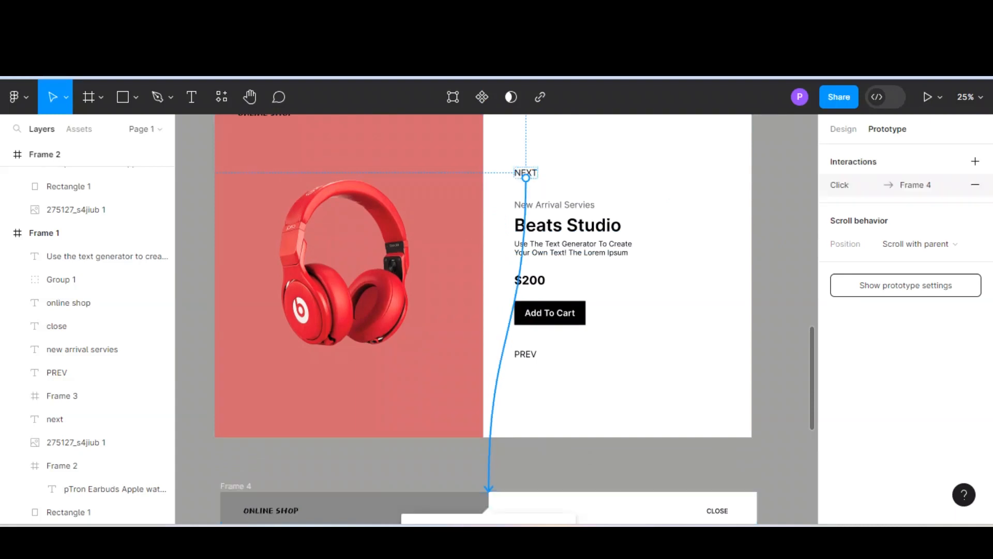
scroll(488, 487, down, 3)
scroll(488, 466, down, 1)
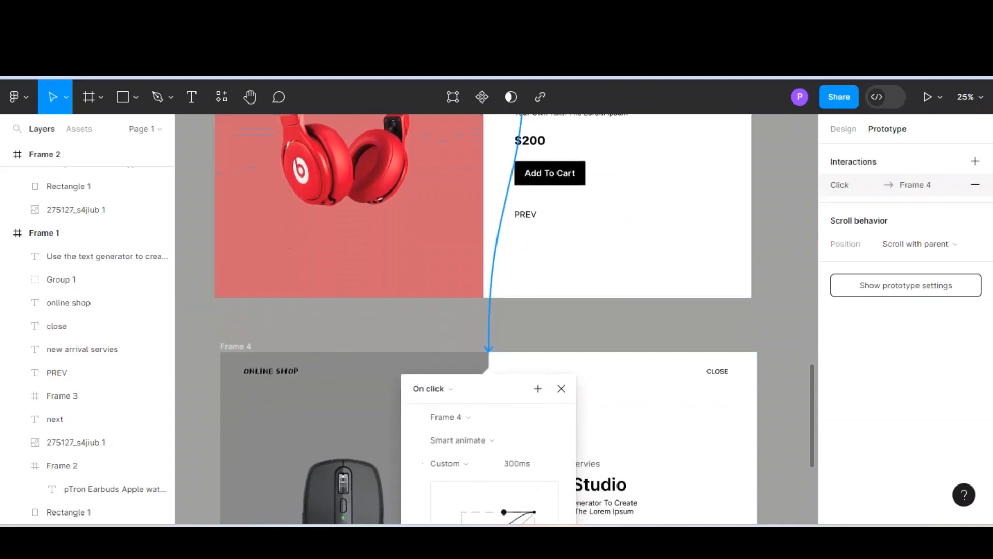
scroll(489, 450, down, 5)
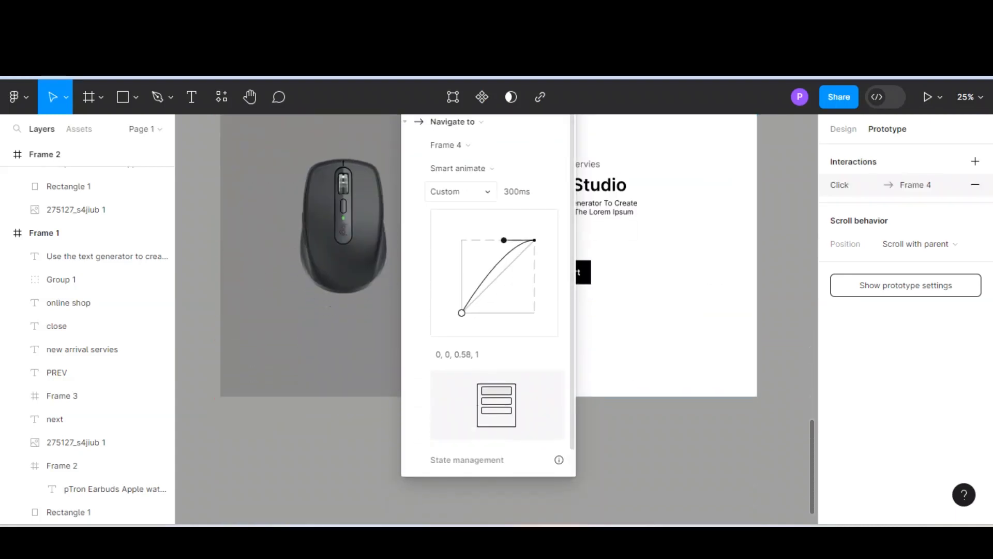
click(531, 192)
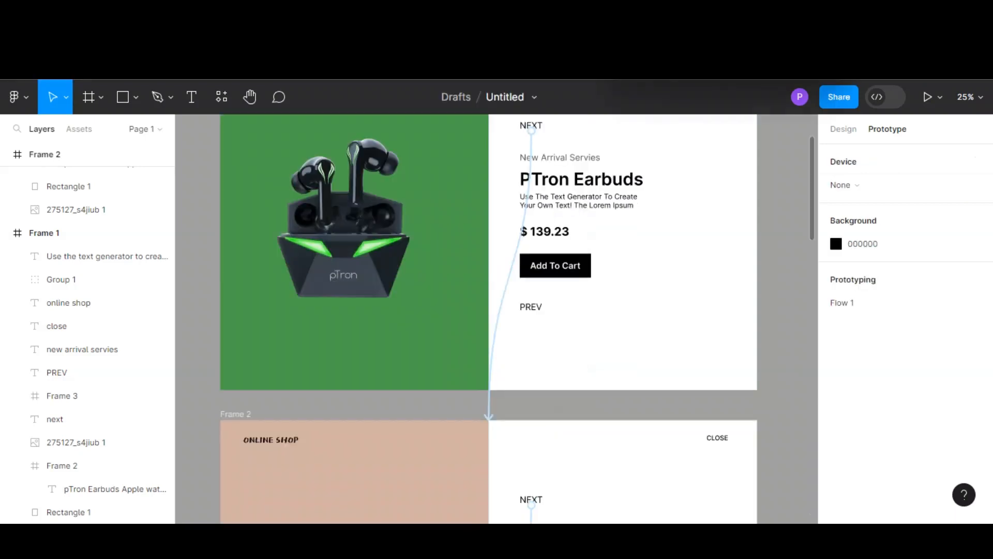